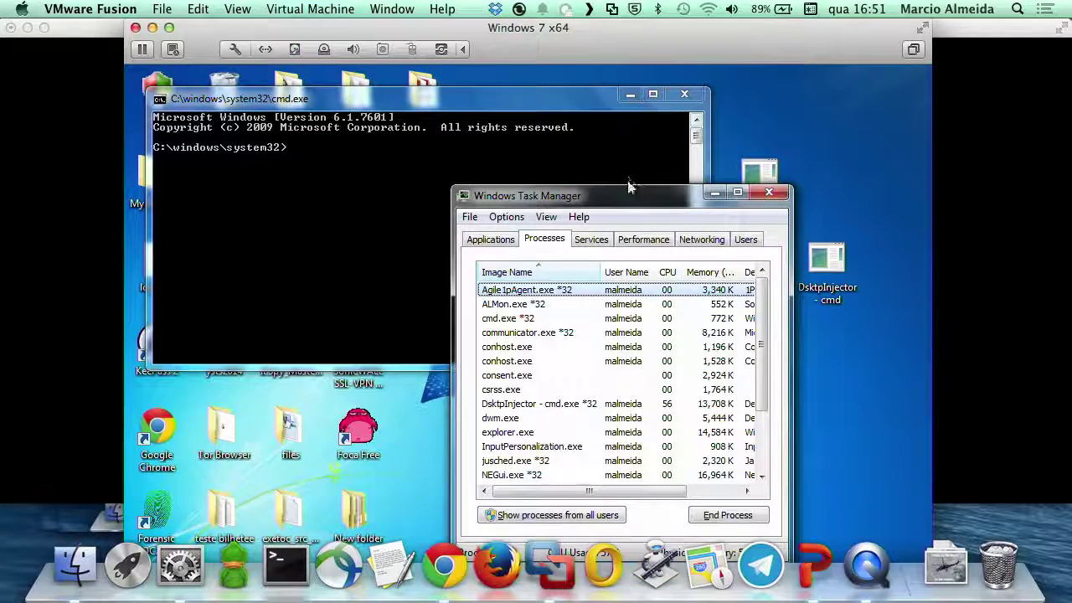
Reposition the Task Manager window and find the cmd.exe *32 process in its process list.
left_click_drag(621, 191, 622, 101)
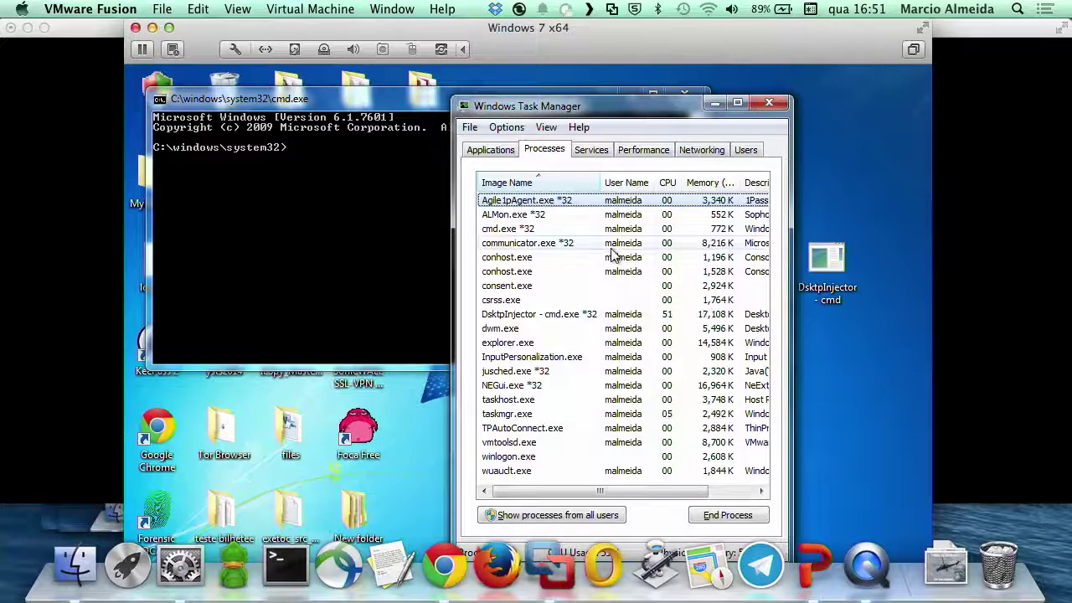
left_click(520, 228)
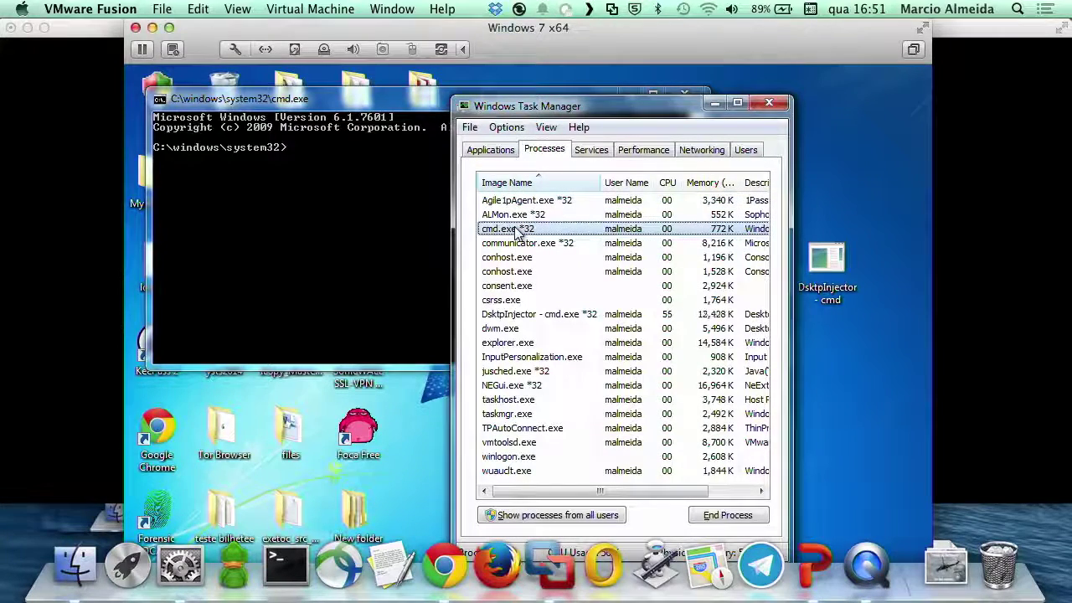
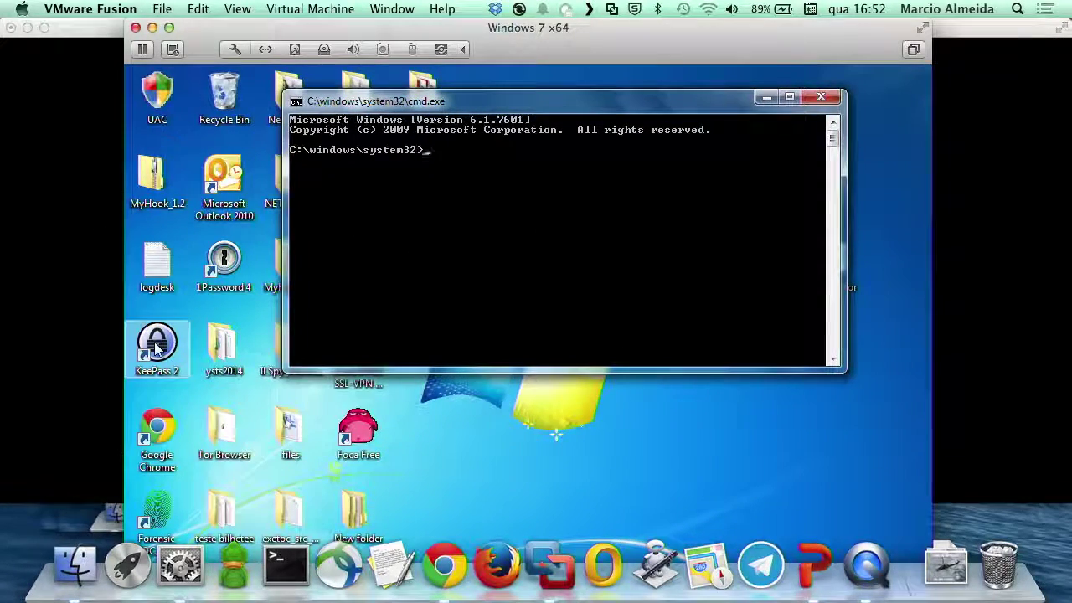
Launch KeePass 2, move its NewDatabase.kdbx master key prompt around to examine the secure desktop, and dismiss the prompt and KeePass.
left_click(157, 346)
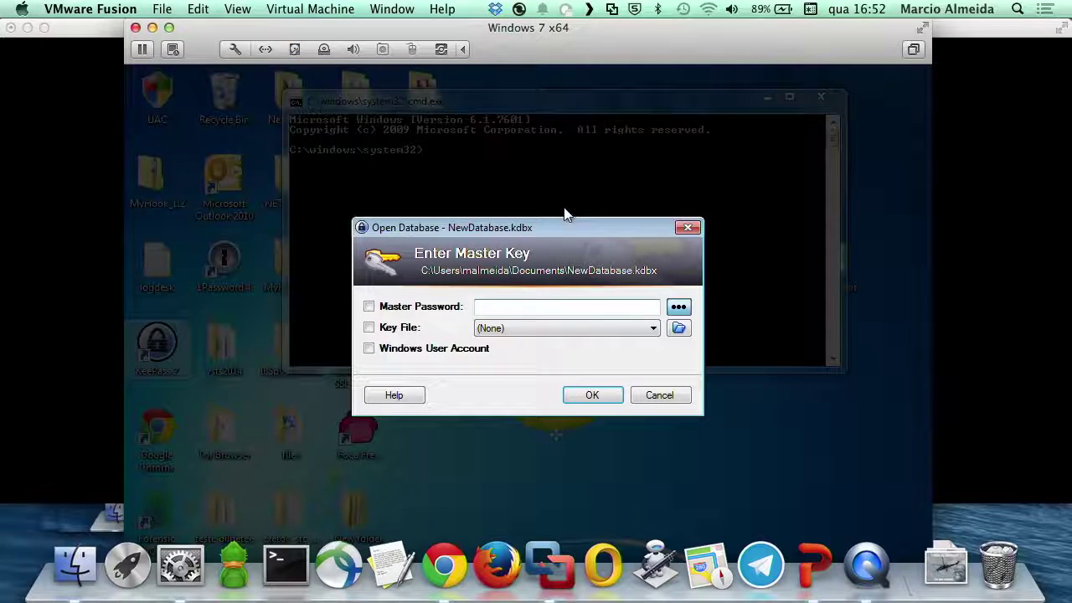
left_click_drag(558, 227, 522, 302)
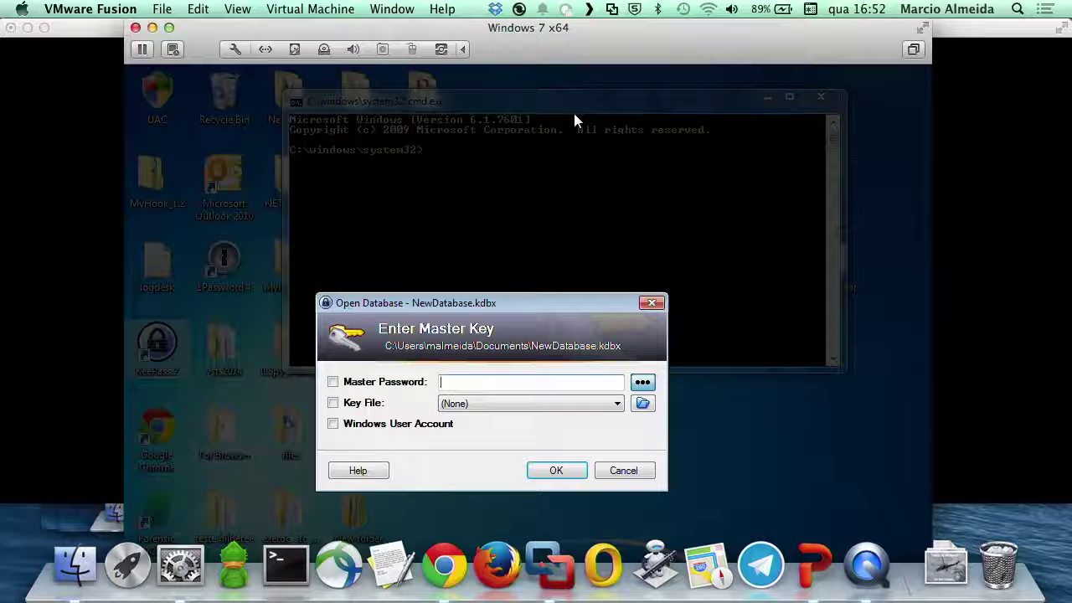
key("super+Tab")
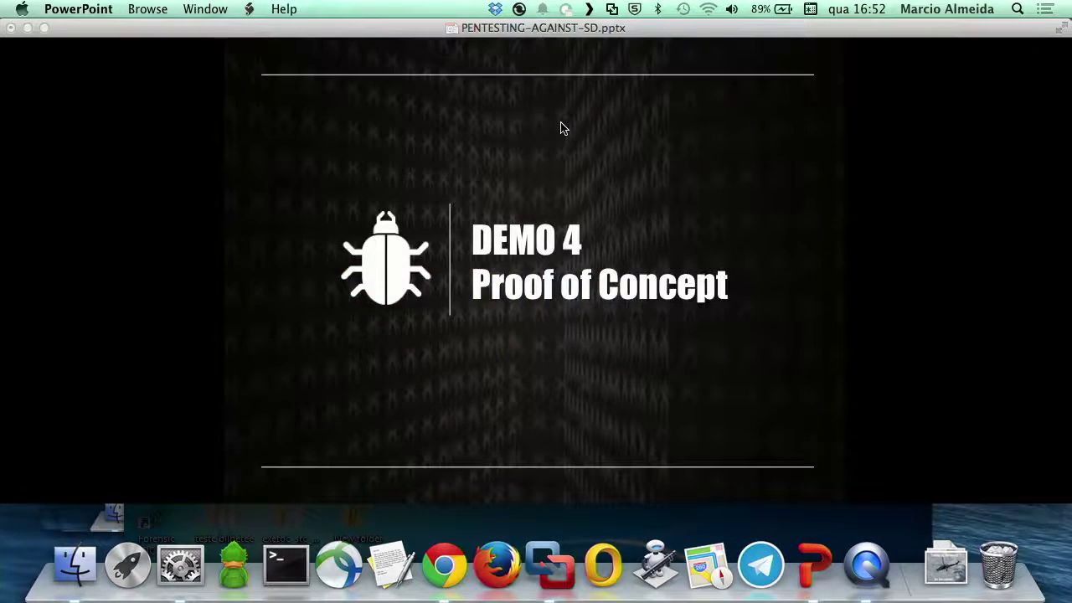
key("super+Tab")
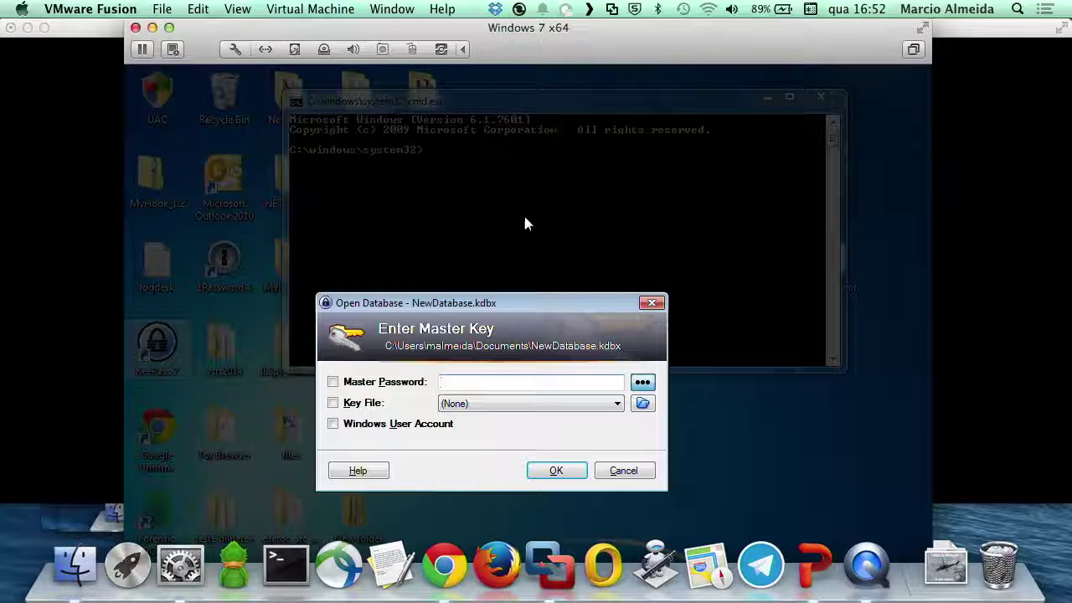
left_click_drag(508, 304, 541, 165)
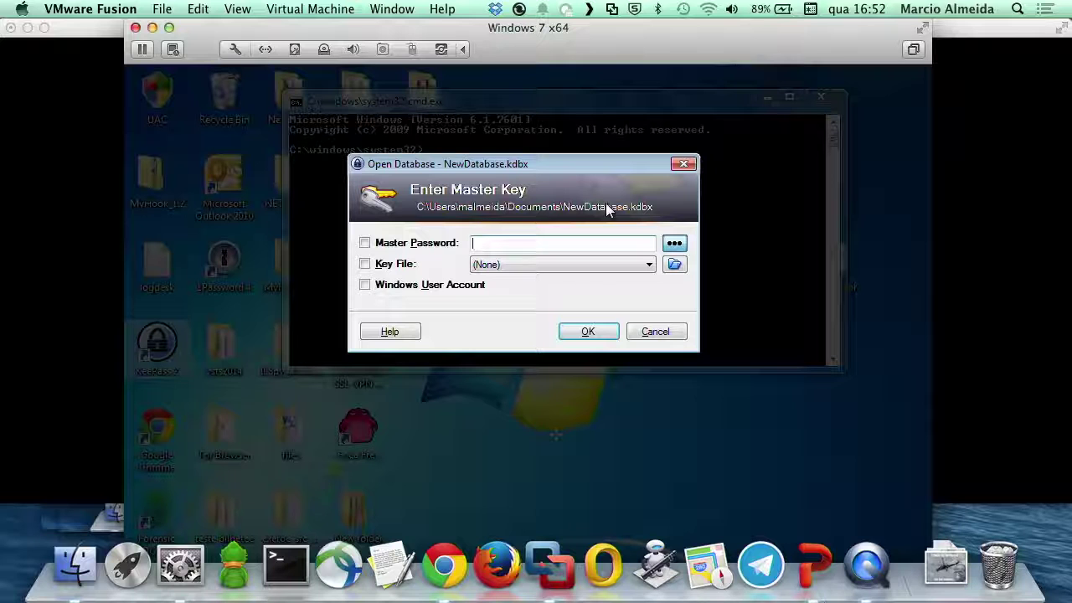
left_click_drag(578, 165, 663, 224)
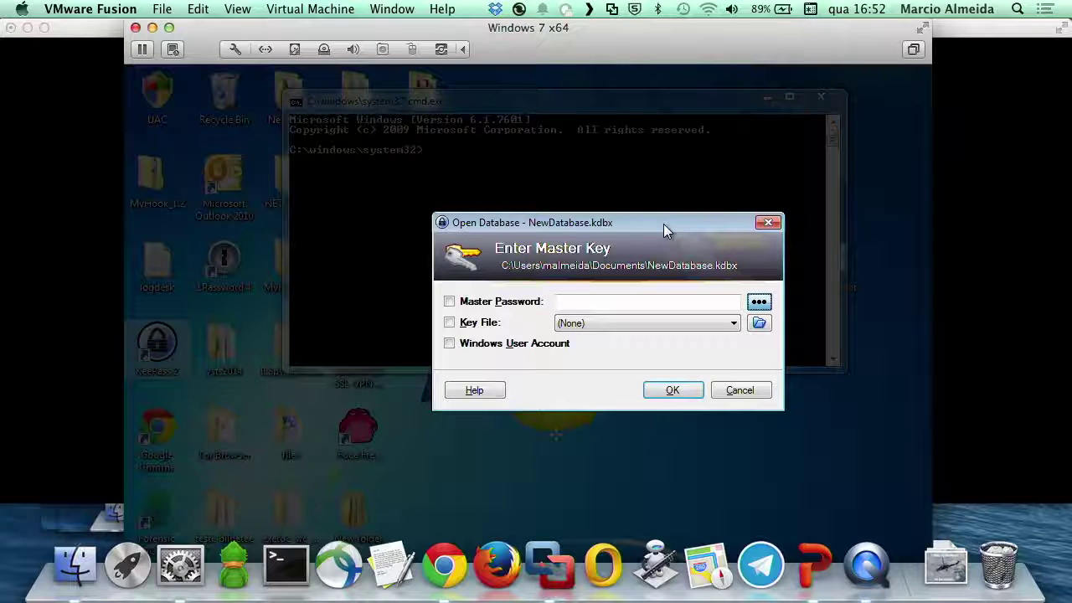
left_click_drag(676, 222, 658, 174)
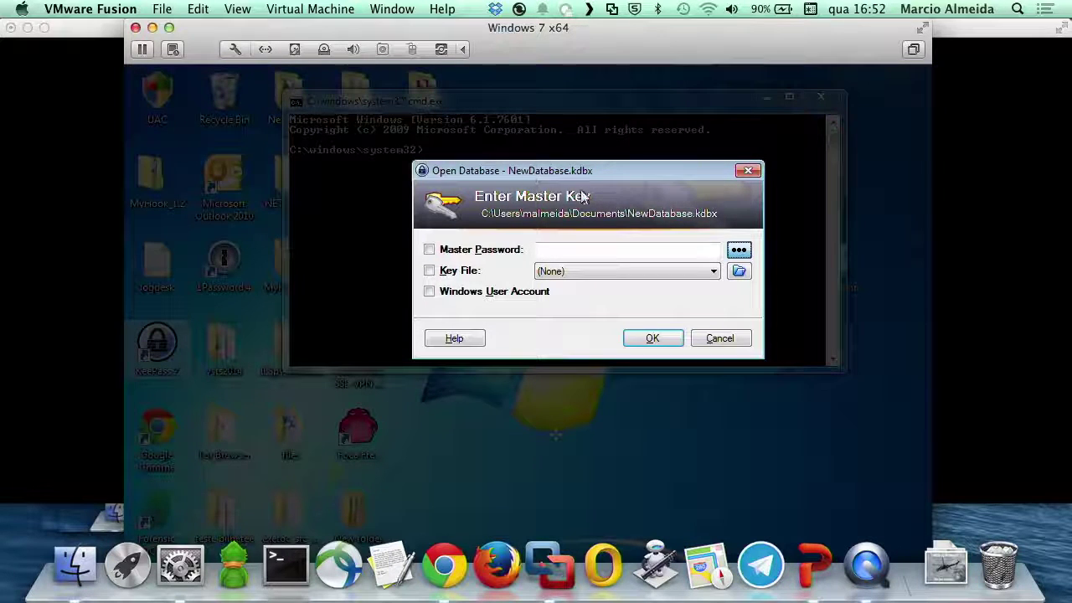
left_click(730, 337)
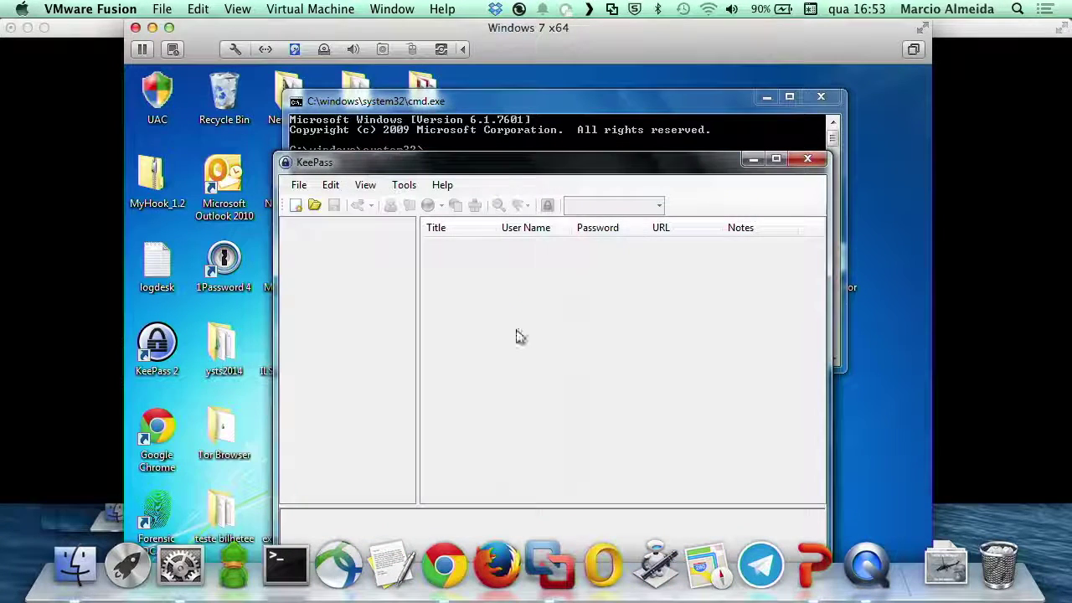
left_click(808, 159)
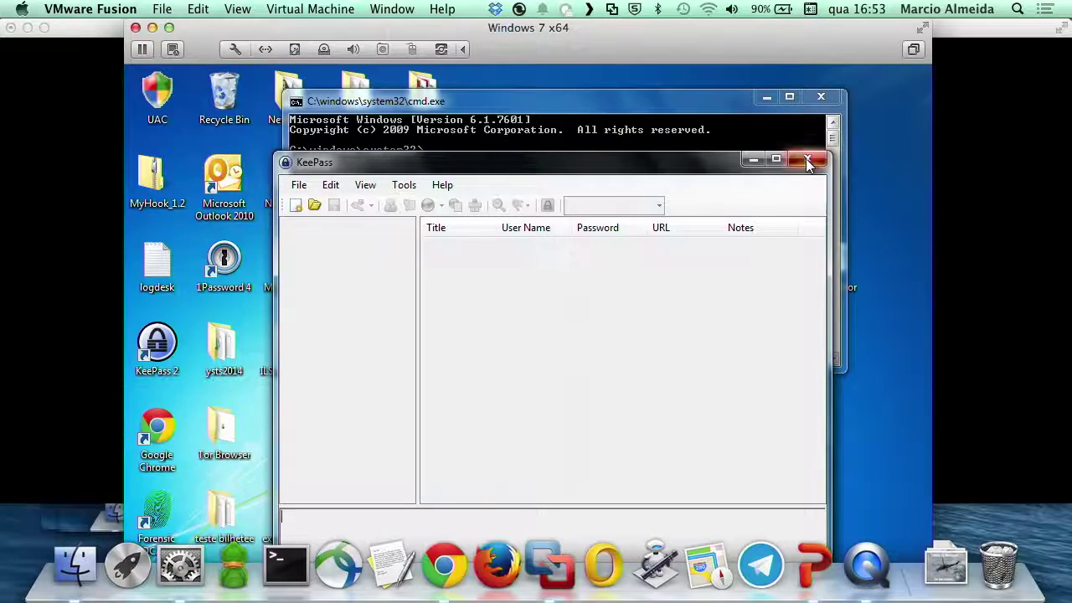
Check Task Manager for running cmd.exe processes and close it.
key("ctrl+shift+Escape")
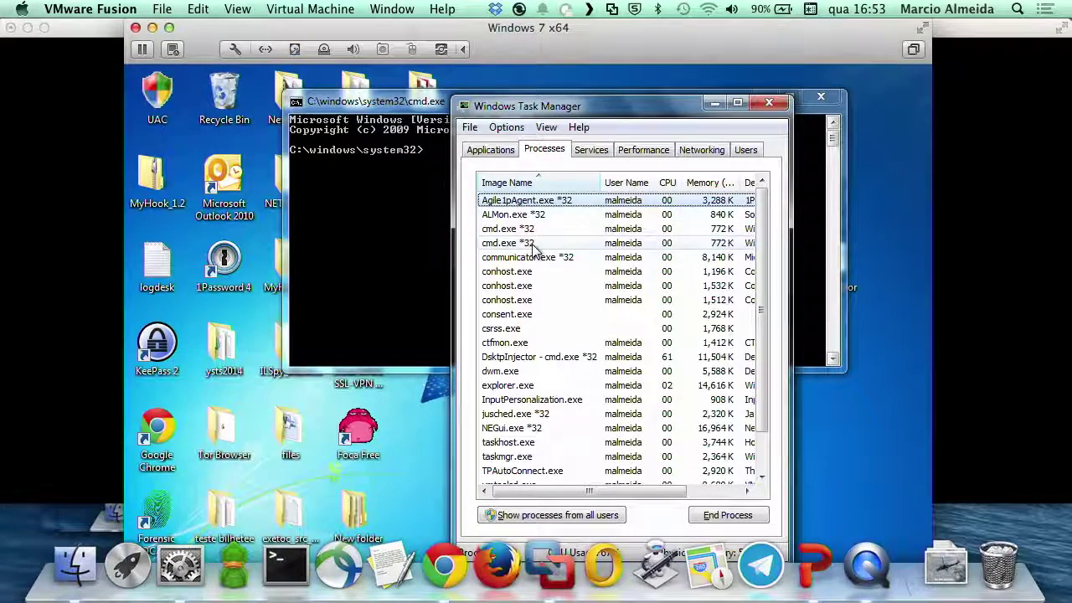
left_click(768, 104)
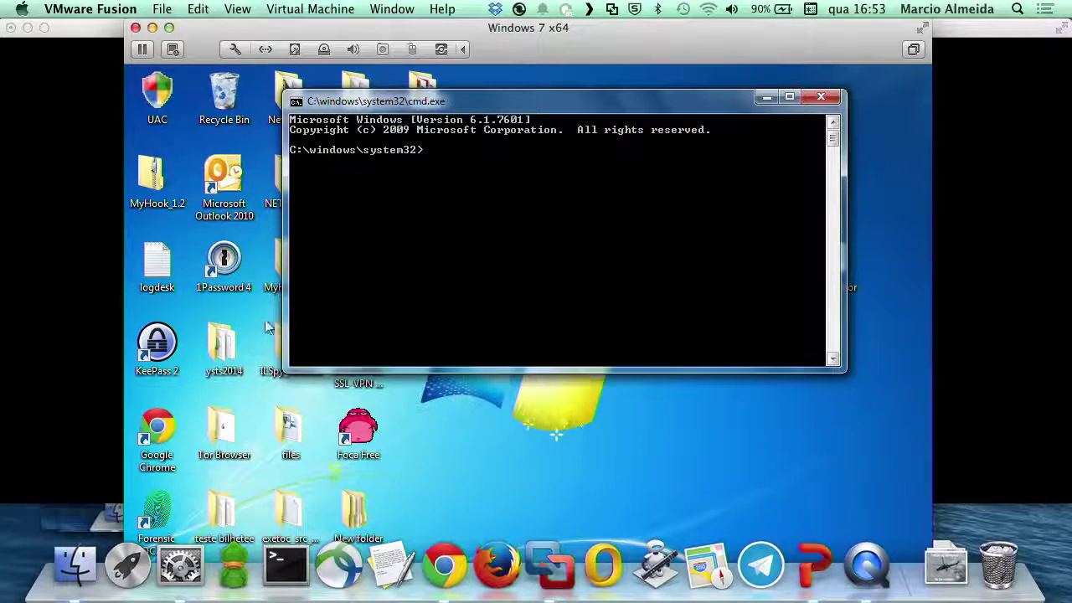
Launch KeePass 2 again, inspect the master key prompt on the dimmed desktop, and open the prompt's help.
double_click(139, 351)
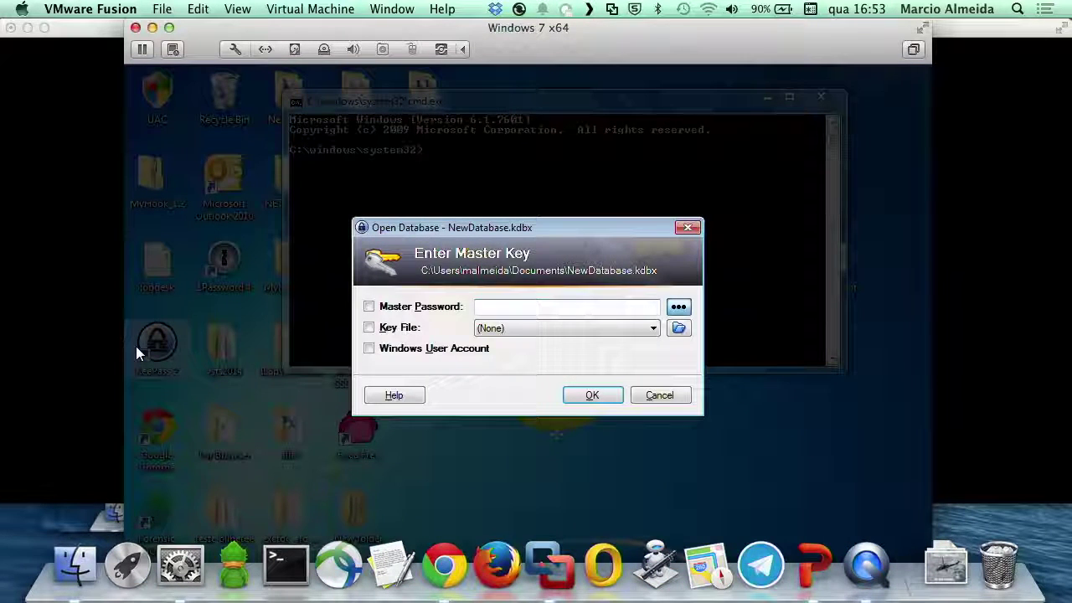
left_click_drag(523, 219, 550, 124)
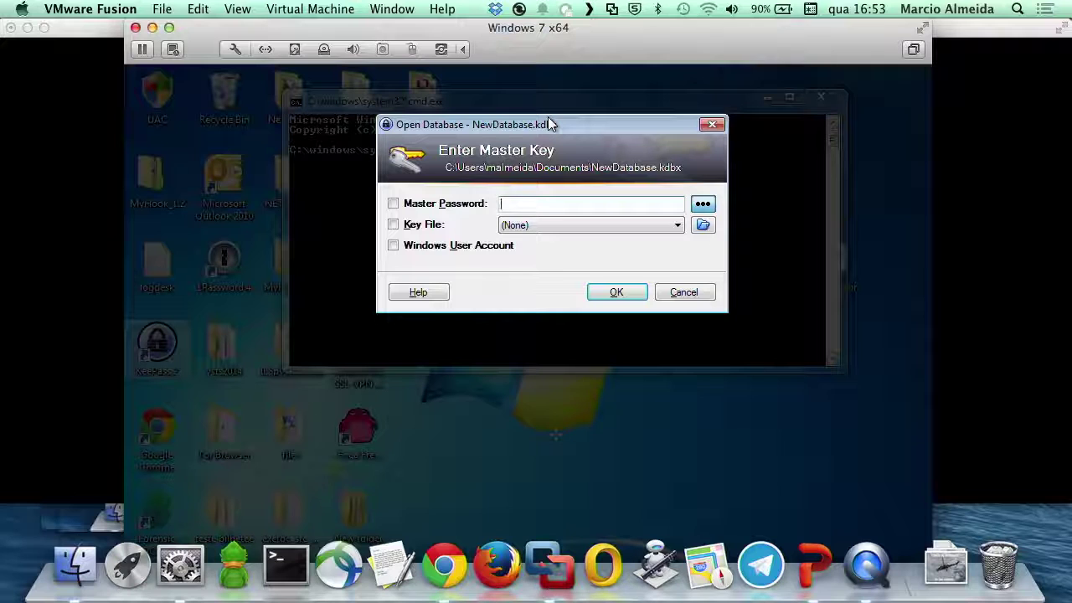
left_click_drag(547, 31, 576, 22)
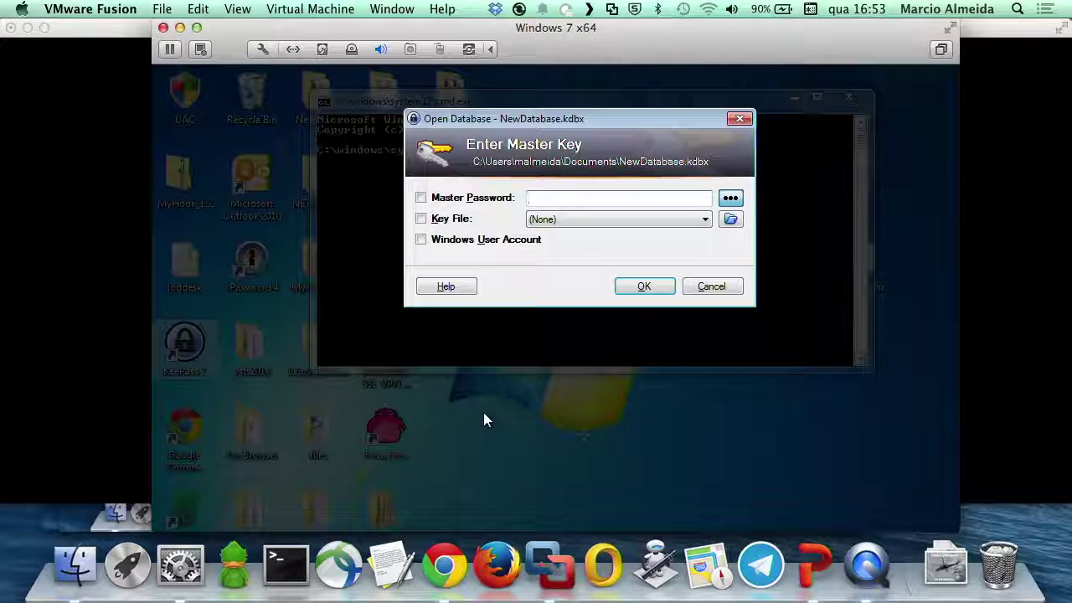
mouse_move(675, 120)
left_mouse_down()
mouse_move(638, 305)
mouse_move(665, 134)
left_mouse_up()
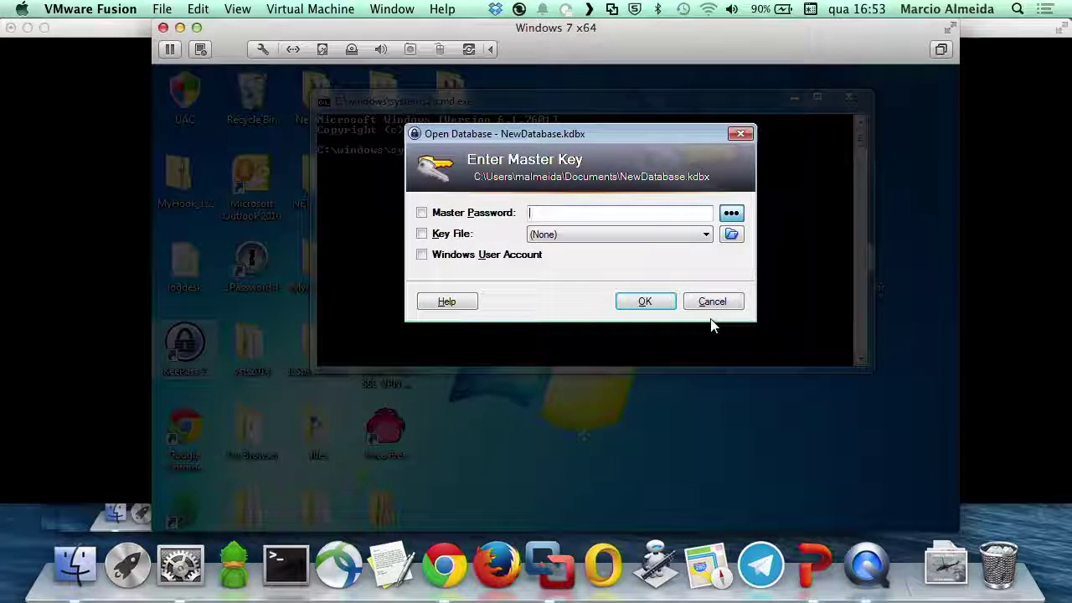
left_click(430, 308)
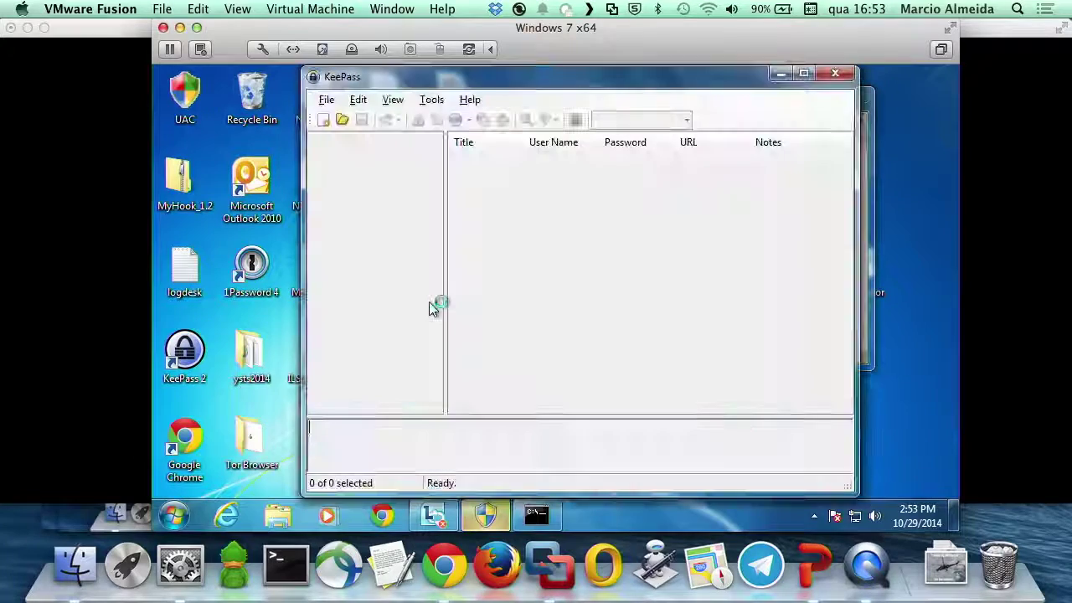
Bring the command prompt window to the front and close it.
key("alt+Tab")
key("alt+Tab")
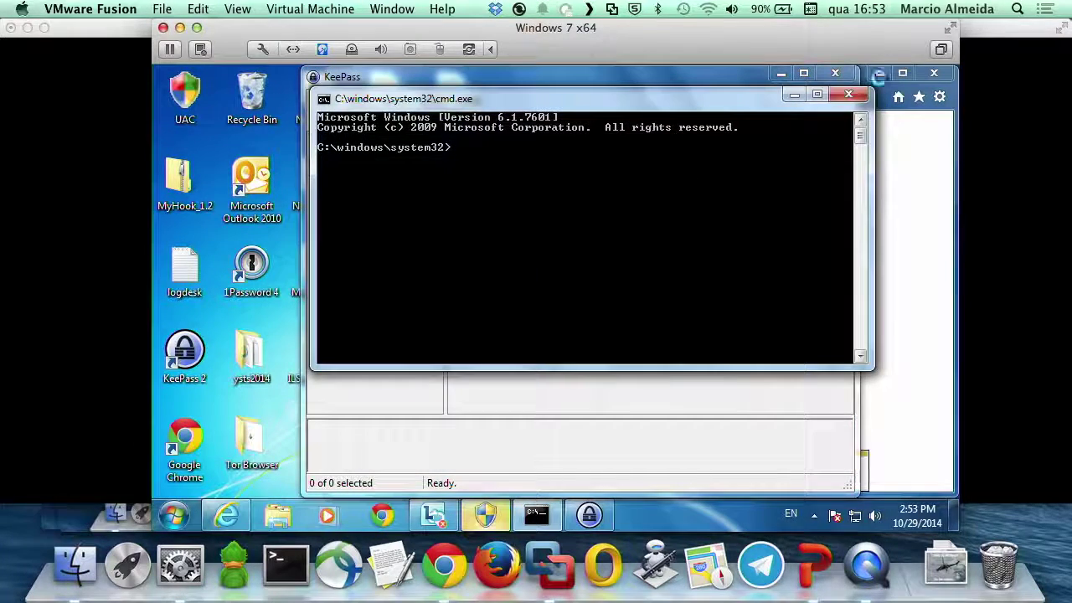
left_click(839, 97)
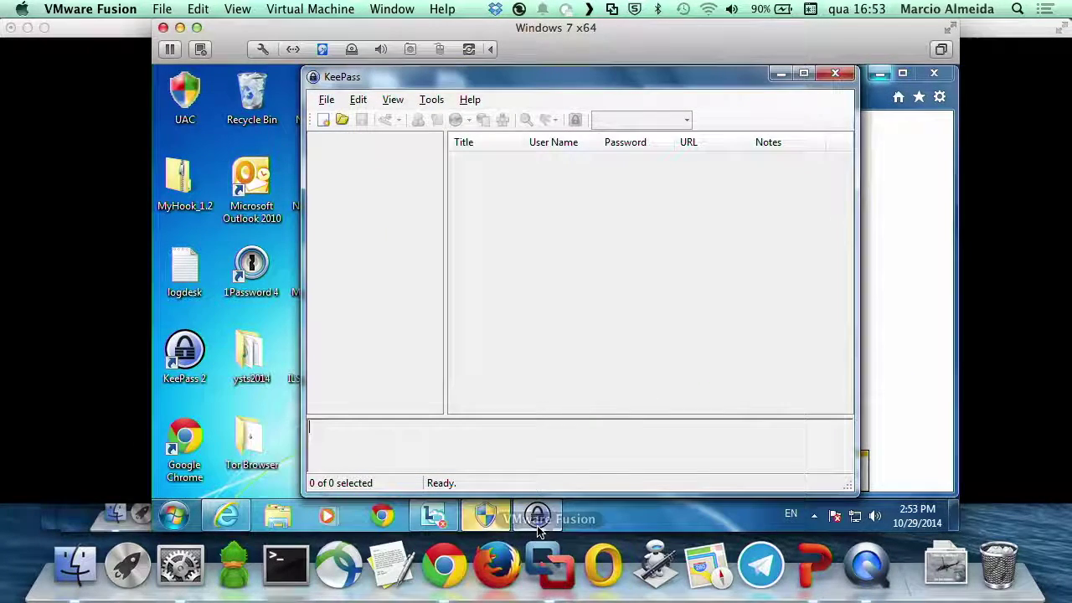
mouse_move(557, 506)
left_click(537, 515)
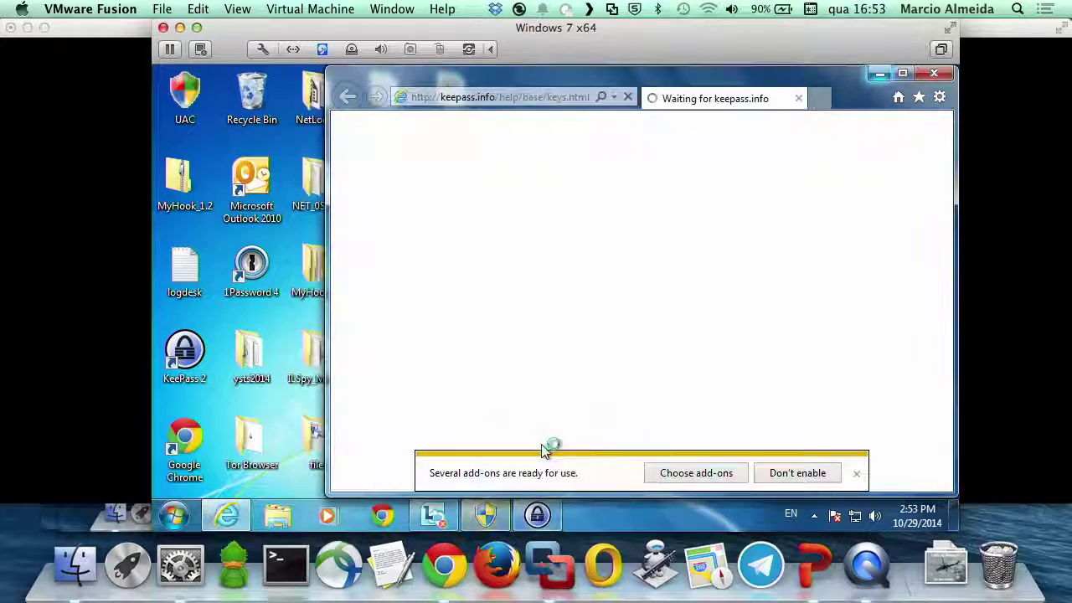
left_click(537, 524)
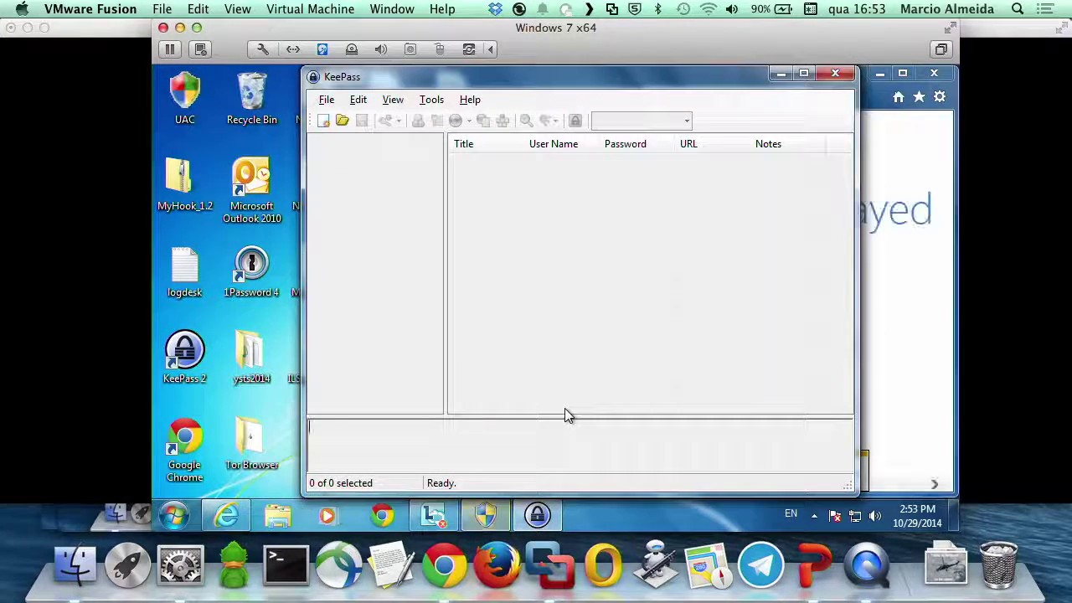
key("alt+Tab")
key("alt+Tab")
key("alt+Tab")
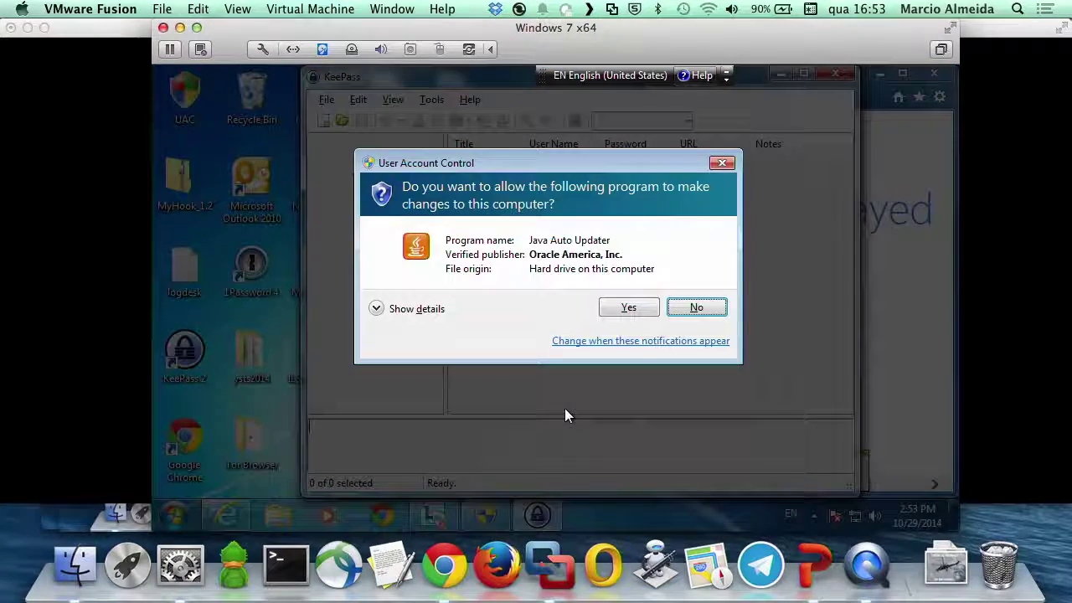
Deny the Java Auto Updater permission request and close the KeePass and web browser windows.
left_click(691, 306)
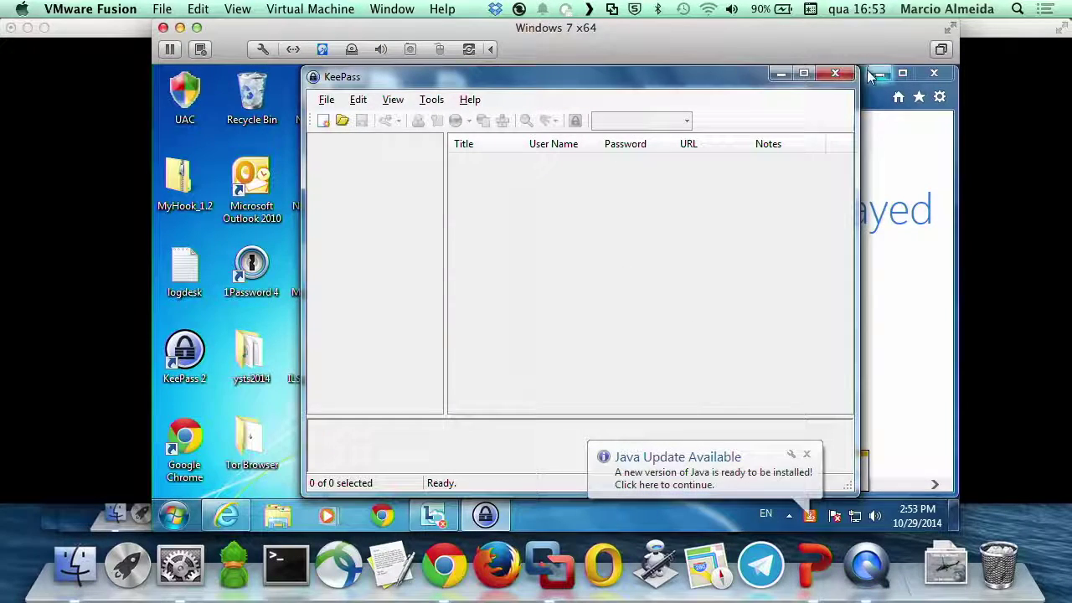
left_click(835, 76)
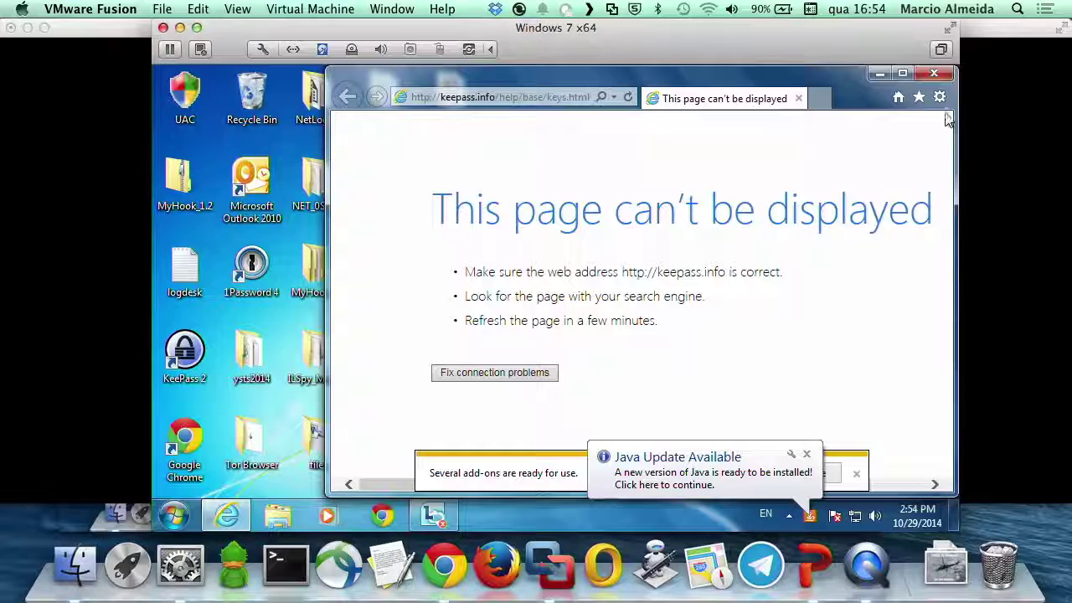
left_click(931, 75)
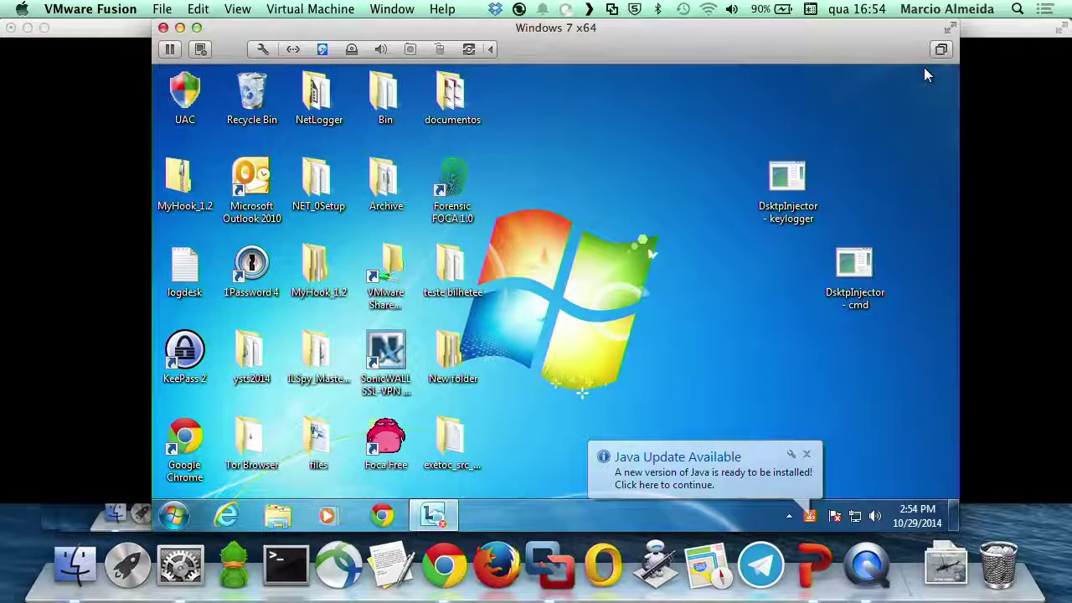
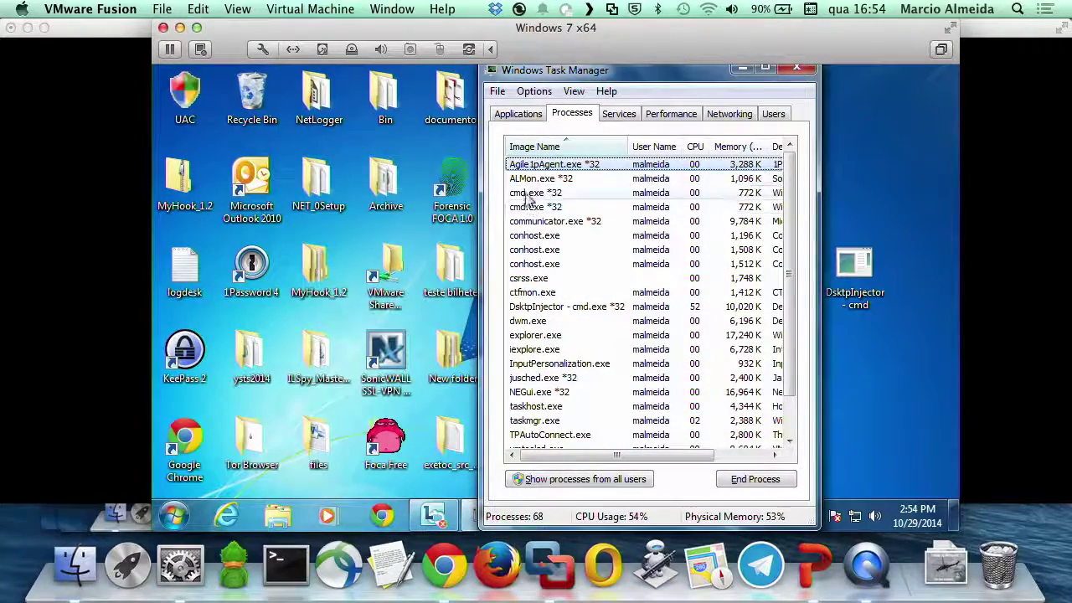
End the DsktpInjector - cmd.exe *32 process in Task Manager.
left_click_drag(689, 73, 784, 81)
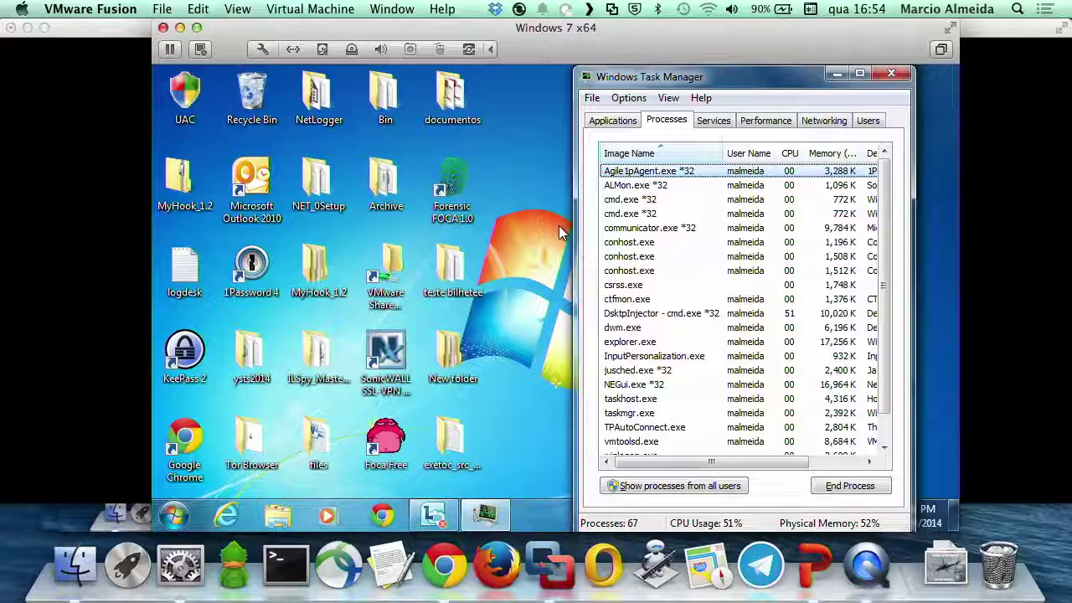
left_click(689, 313)
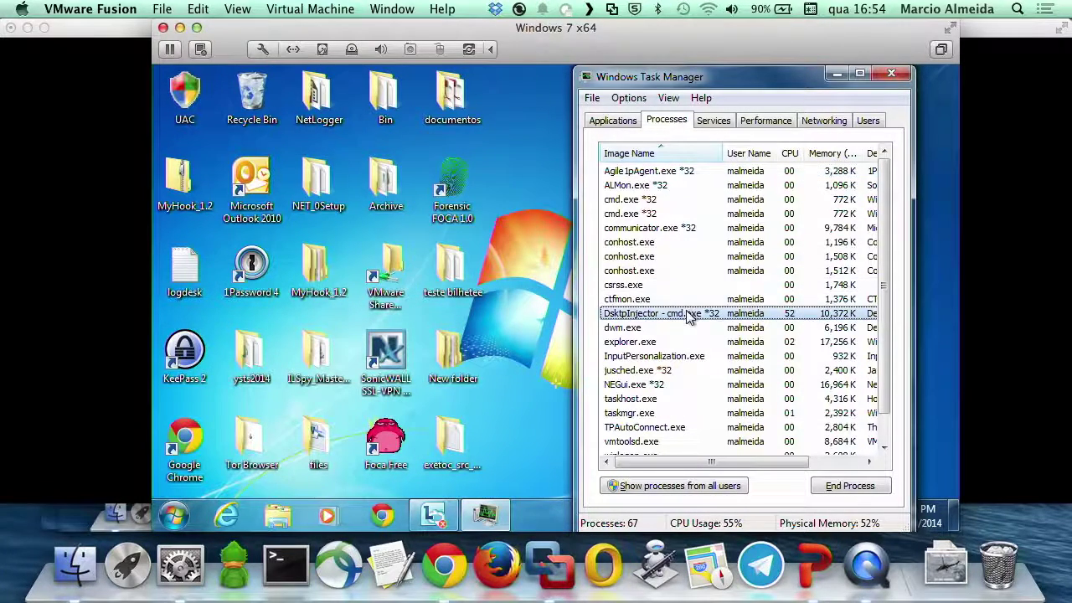
left_click(850, 486)
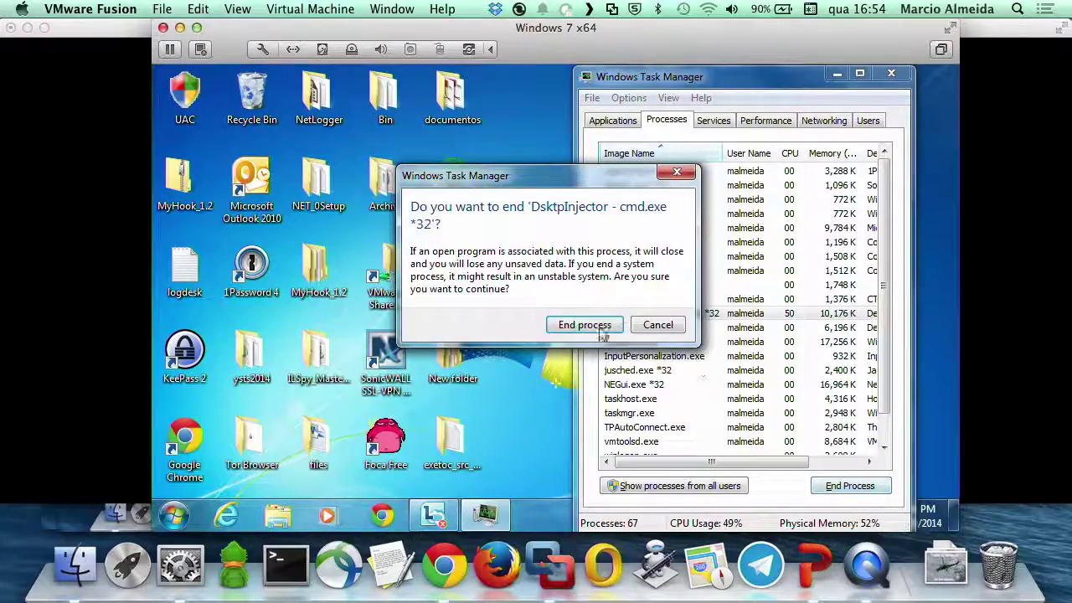
left_click(602, 328)
End both cmd.exe *32 processes in Task Manager.
left_click(630, 200)
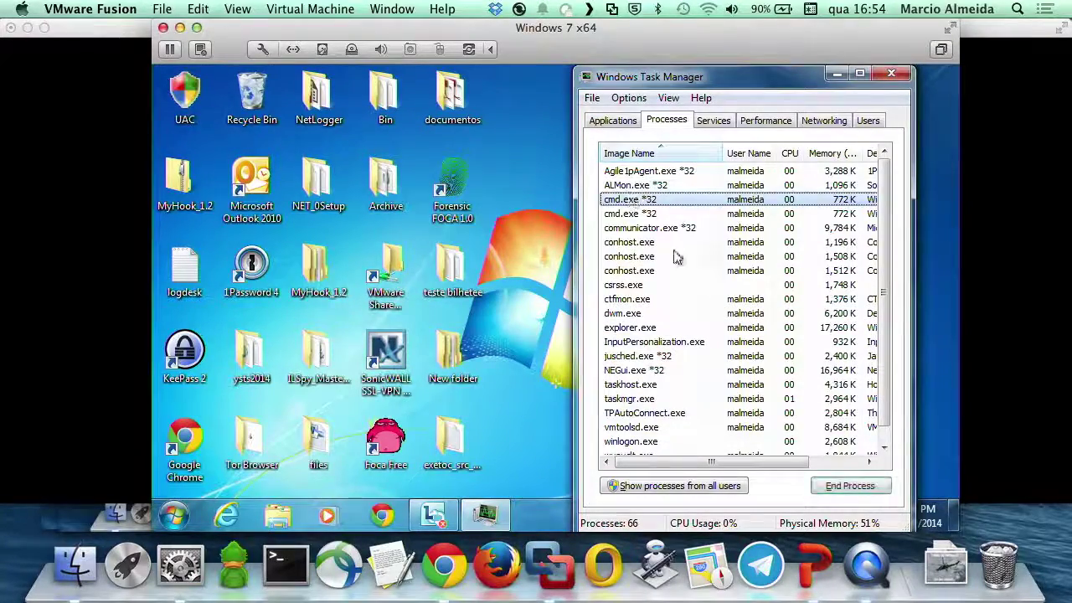
left_click(850, 485)
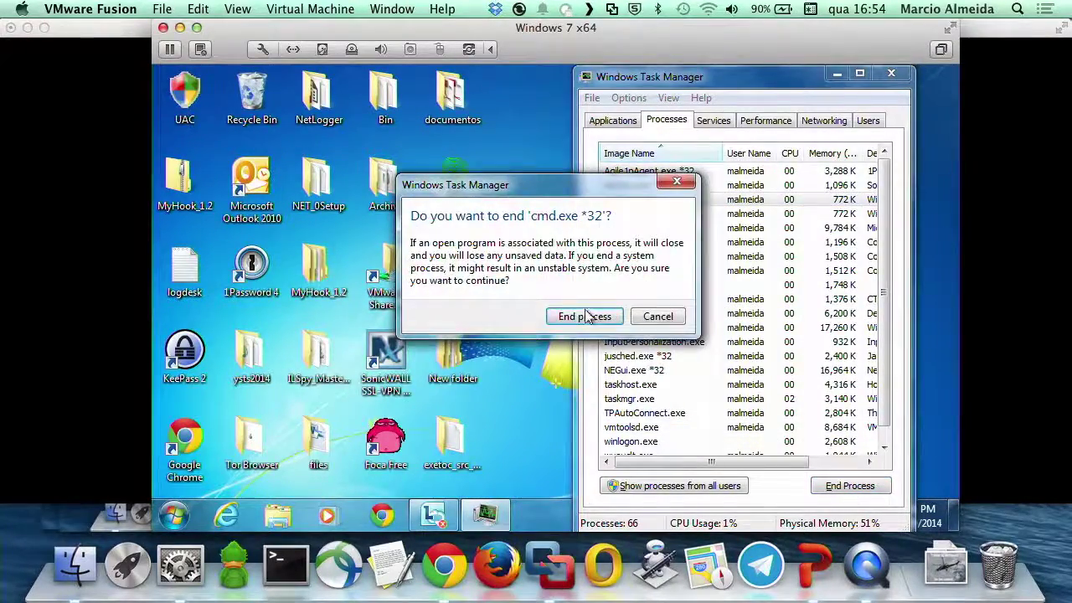
left_click(585, 317)
left_click(647, 199)
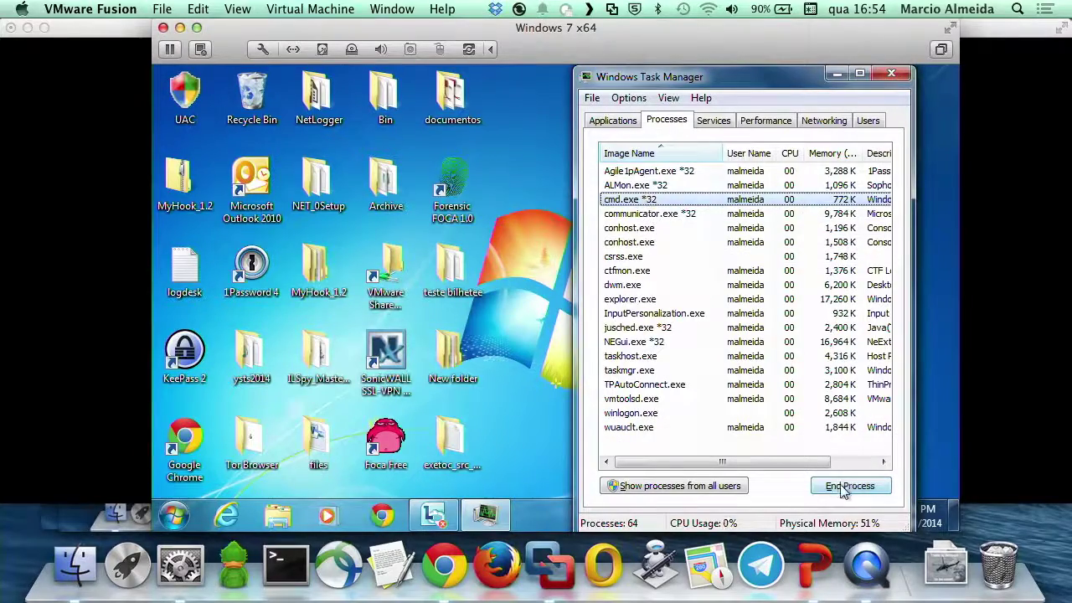
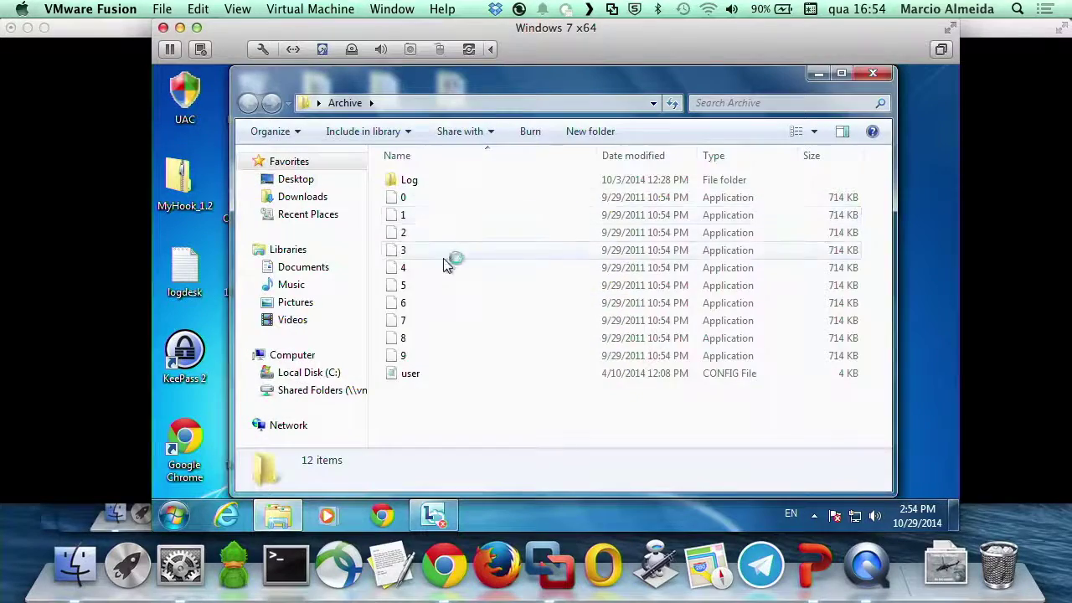
Open the Log folder inside Archive and delete all the dated folders and text documents in it.
double_click(419, 179)
left_click_drag(455, 381, 387, 164)
key("super")
left_click(579, 267)
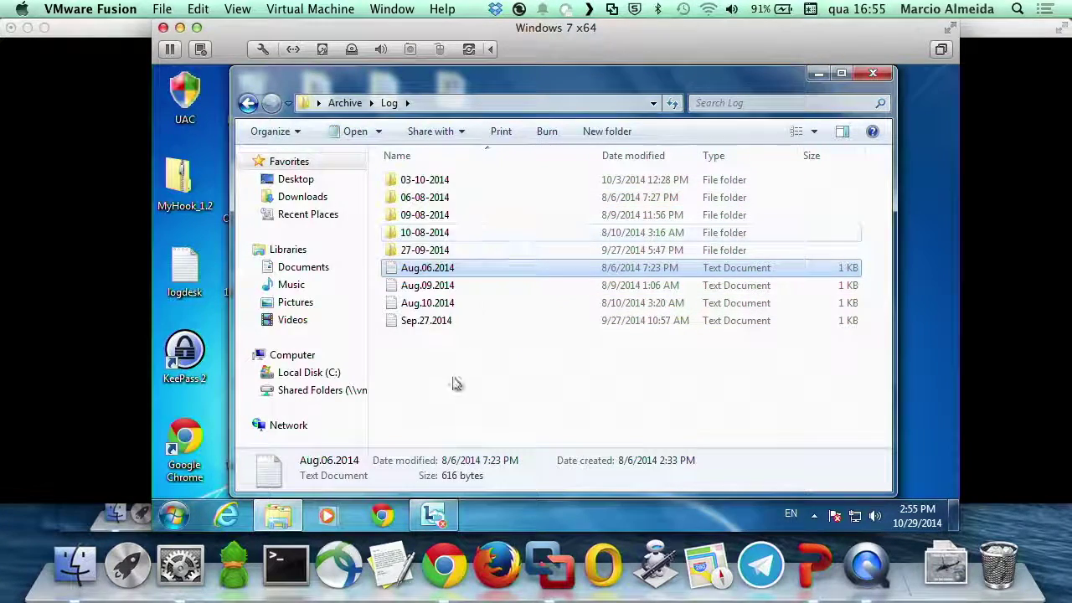
left_click(454, 383)
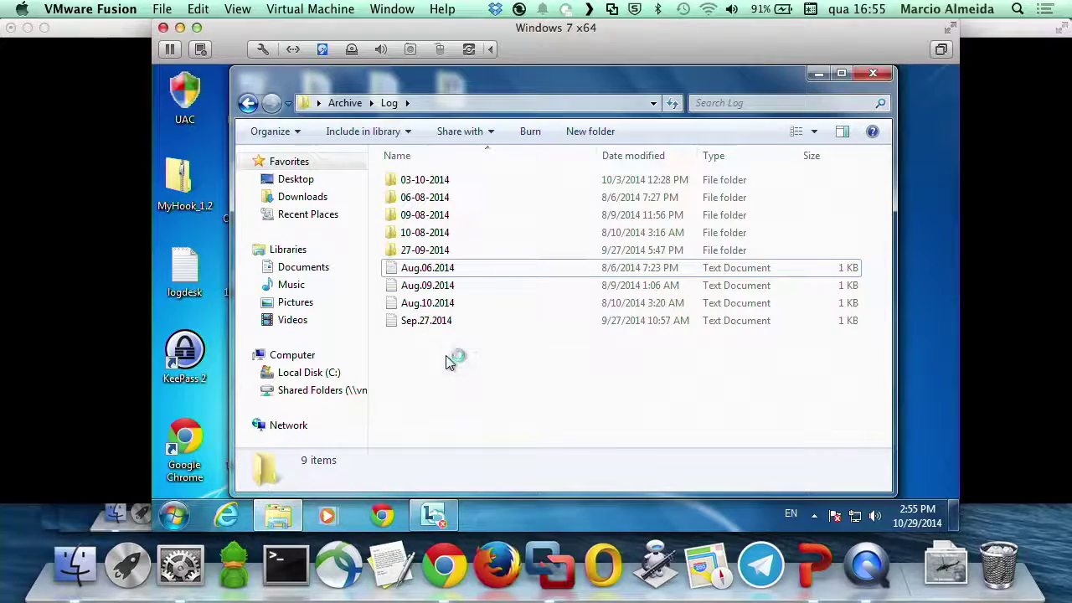
left_click_drag(447, 359, 428, 178)
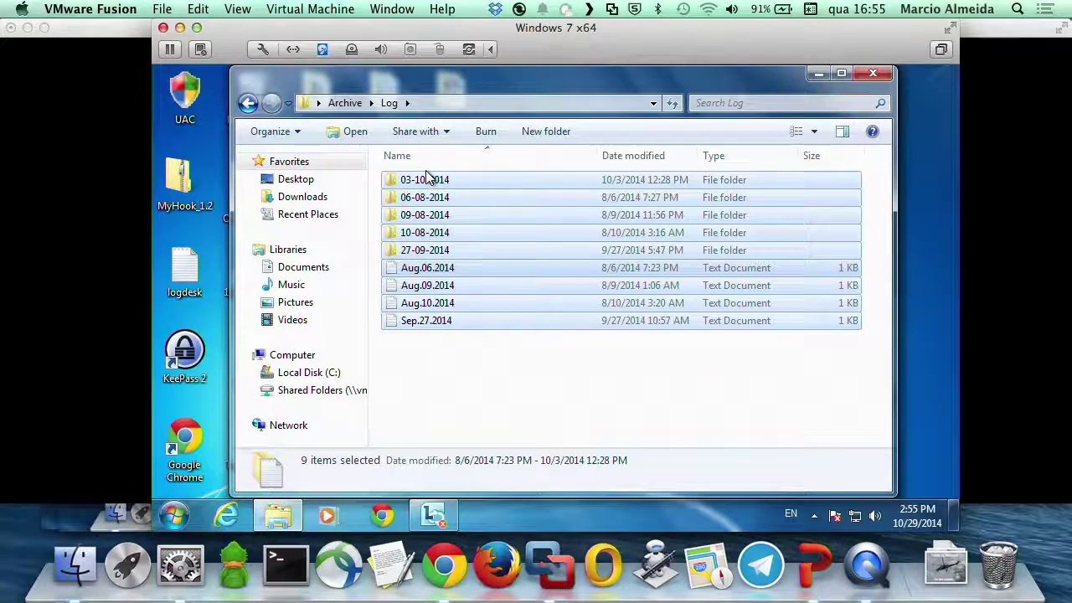
right_click(427, 227)
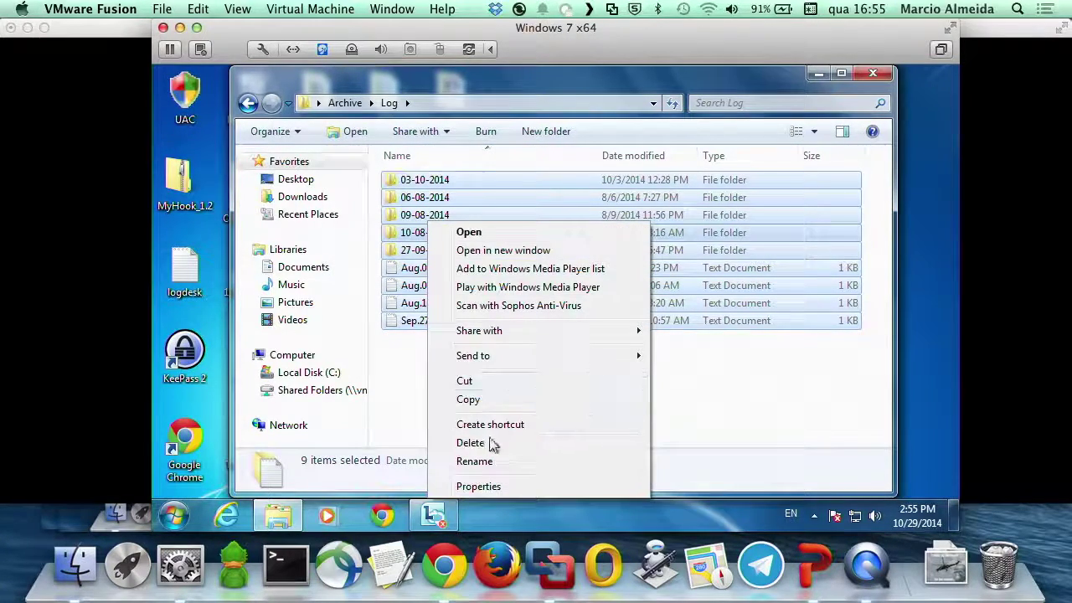
left_click(489, 441)
left_click(622, 303)
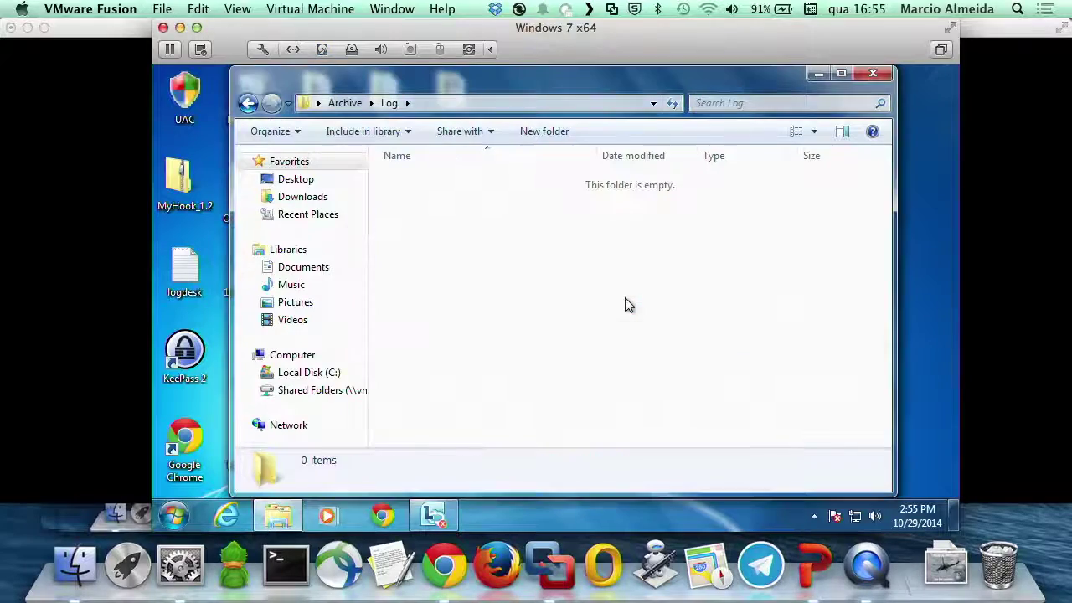
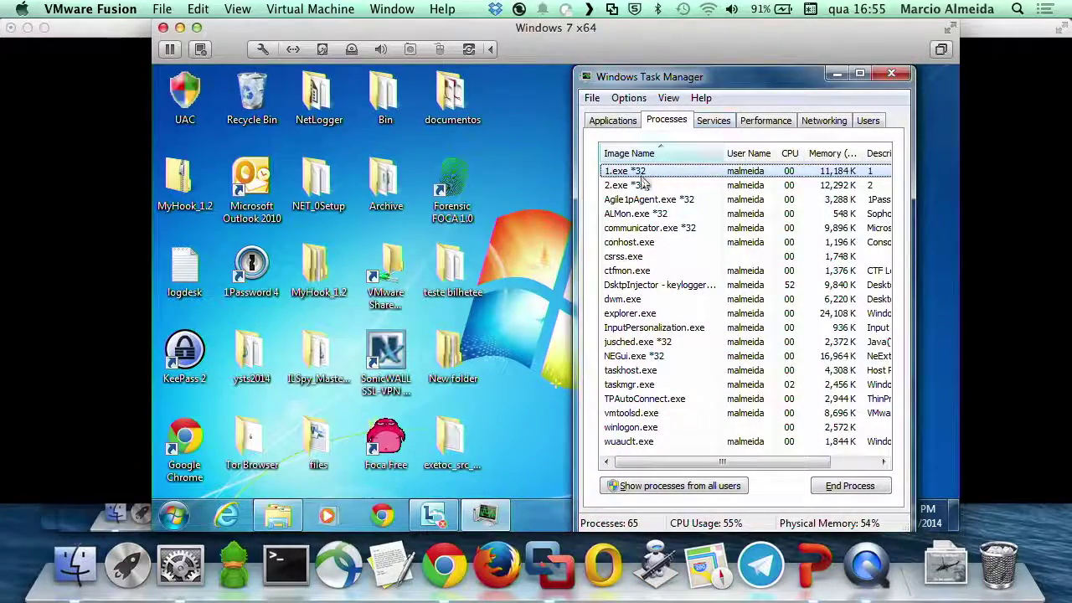
End the 1.exe *32 and 2.exe *32 processes in Task Manager.
left_click(846, 487)
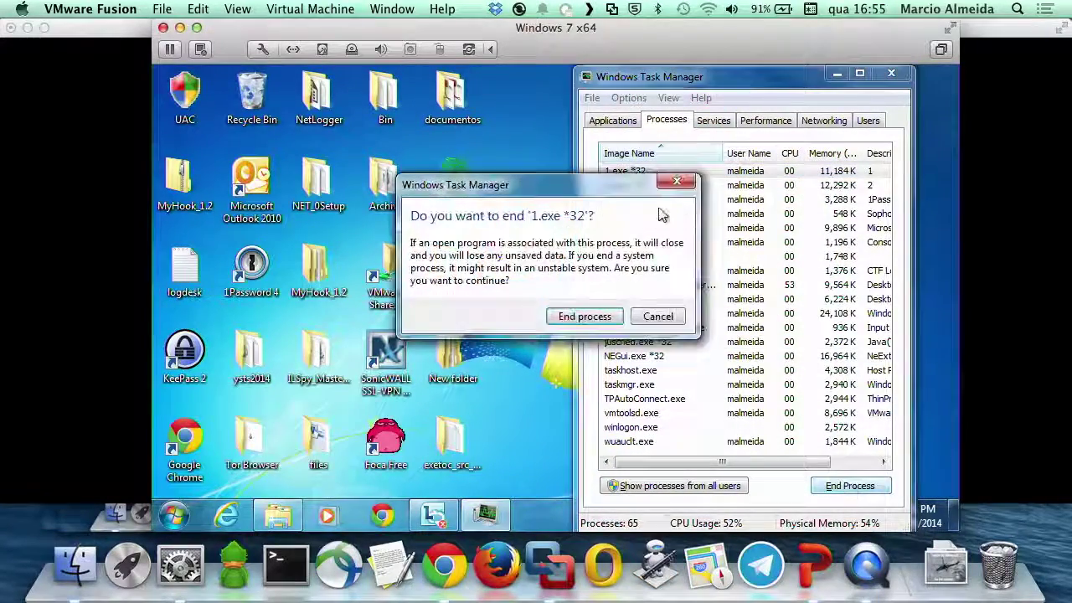
left_click(589, 317)
left_click(649, 171)
left_click(849, 487)
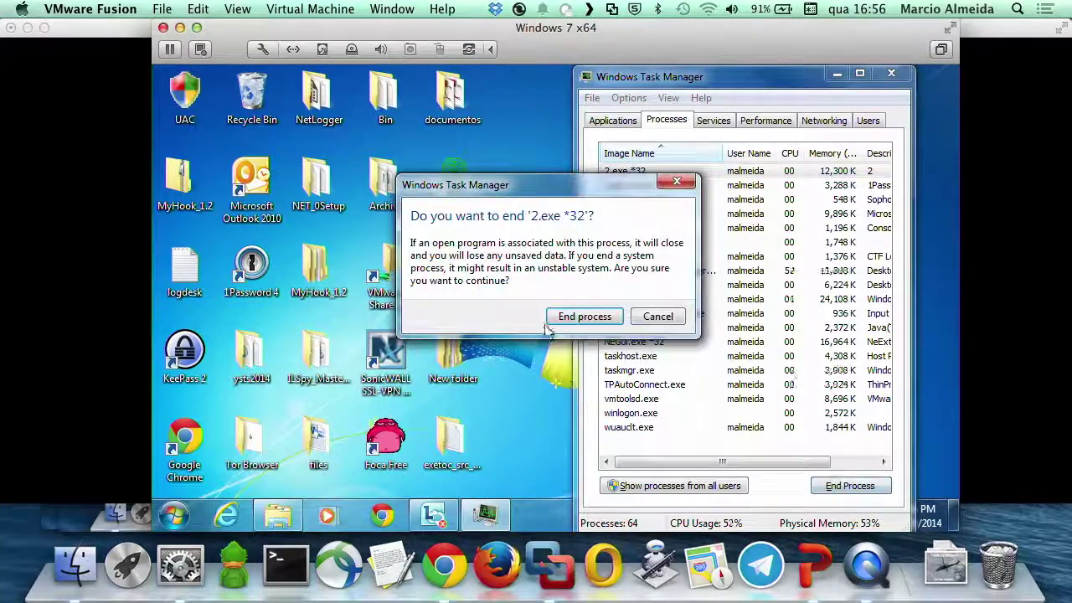
left_click(584, 317)
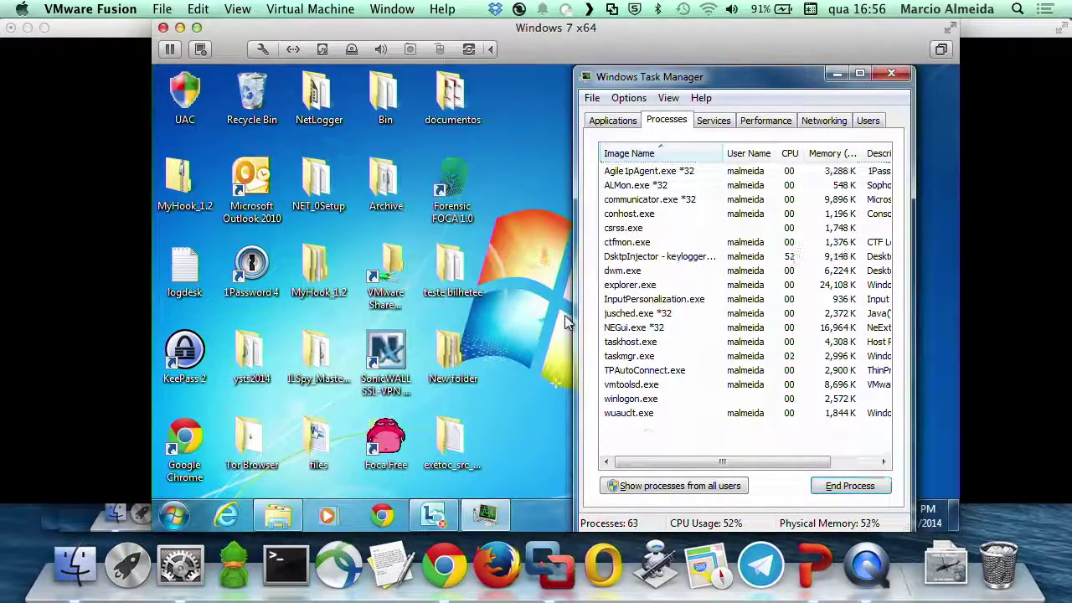
End the DsktpInjector - keylogger.exe *32 process and close Task Manager.
left_click(675, 258)
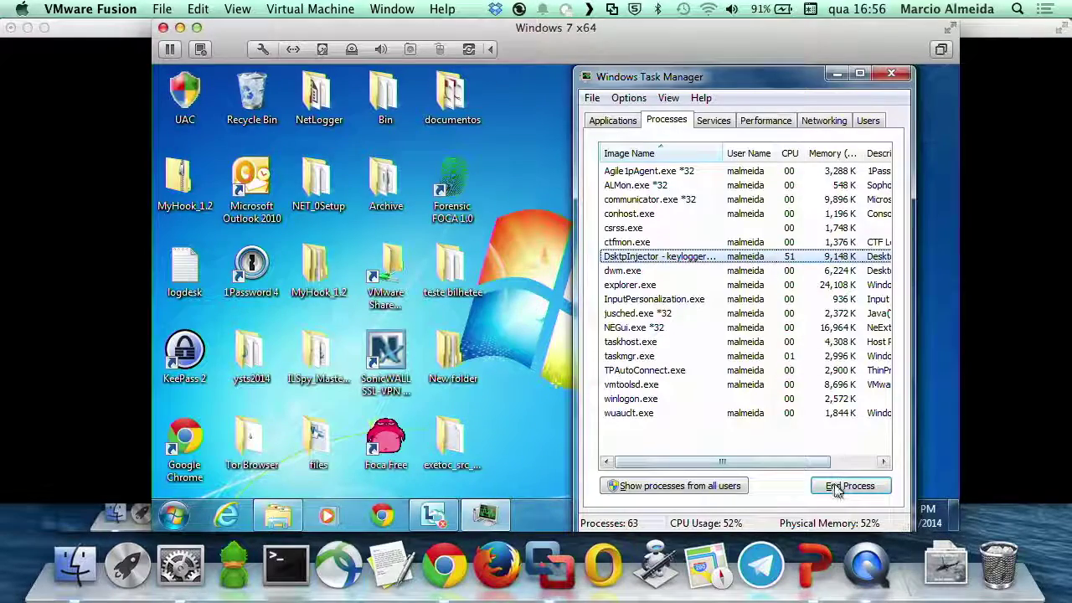
left_click(835, 488)
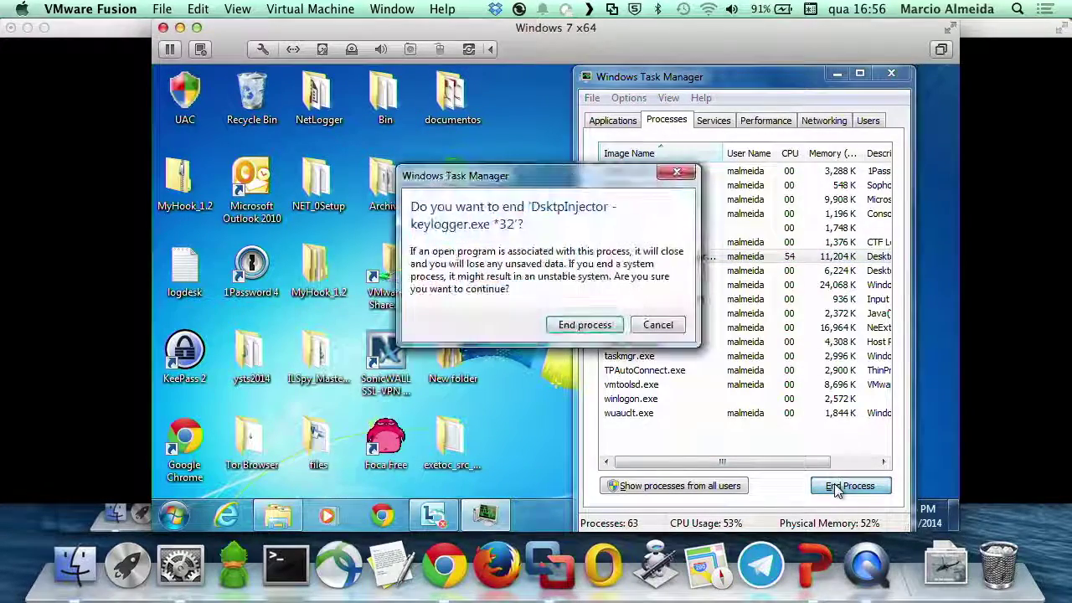
left_click(583, 325)
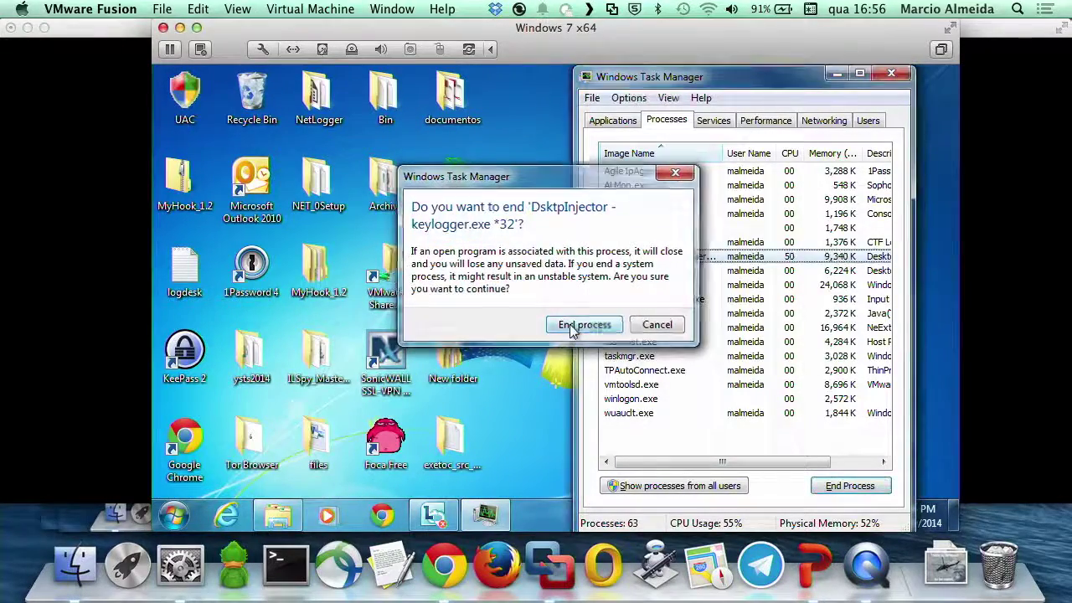
left_click(892, 74)
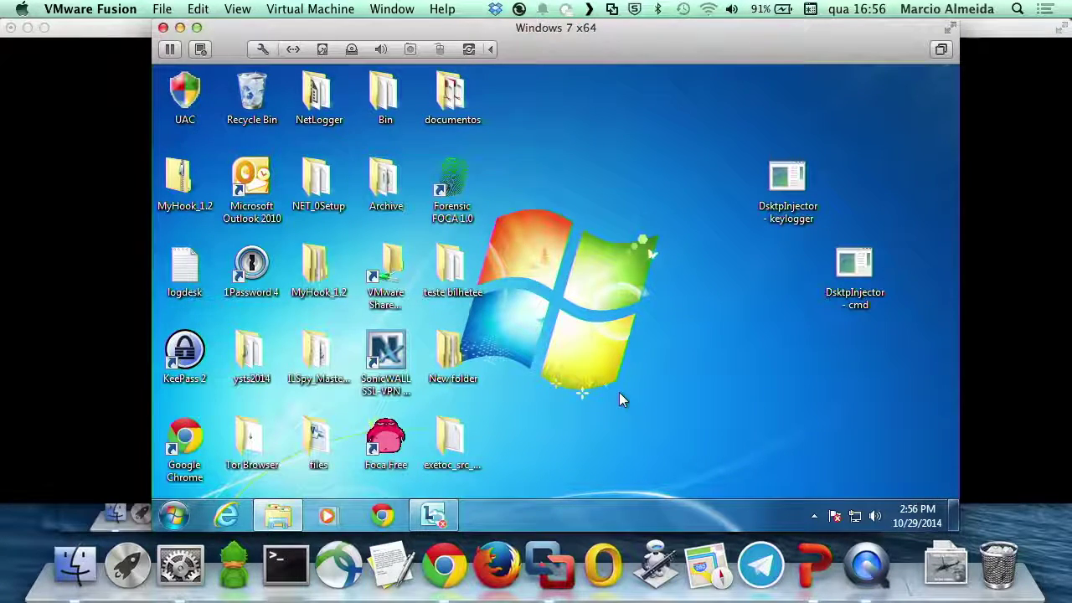
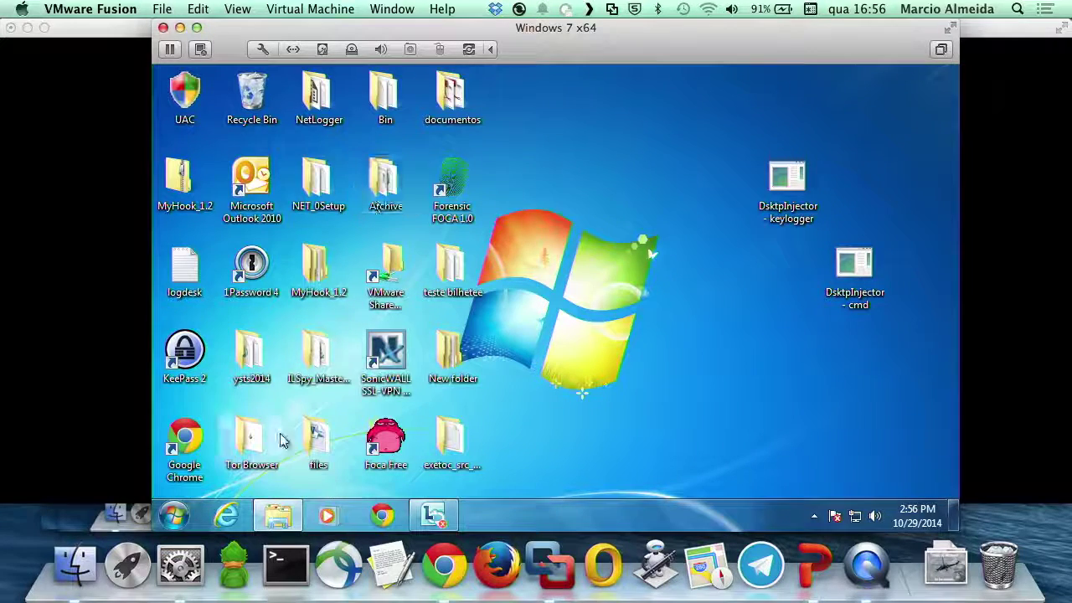
Bring back the Log folder window, go up to the Archive folder, and run application 0.
left_click(282, 513)
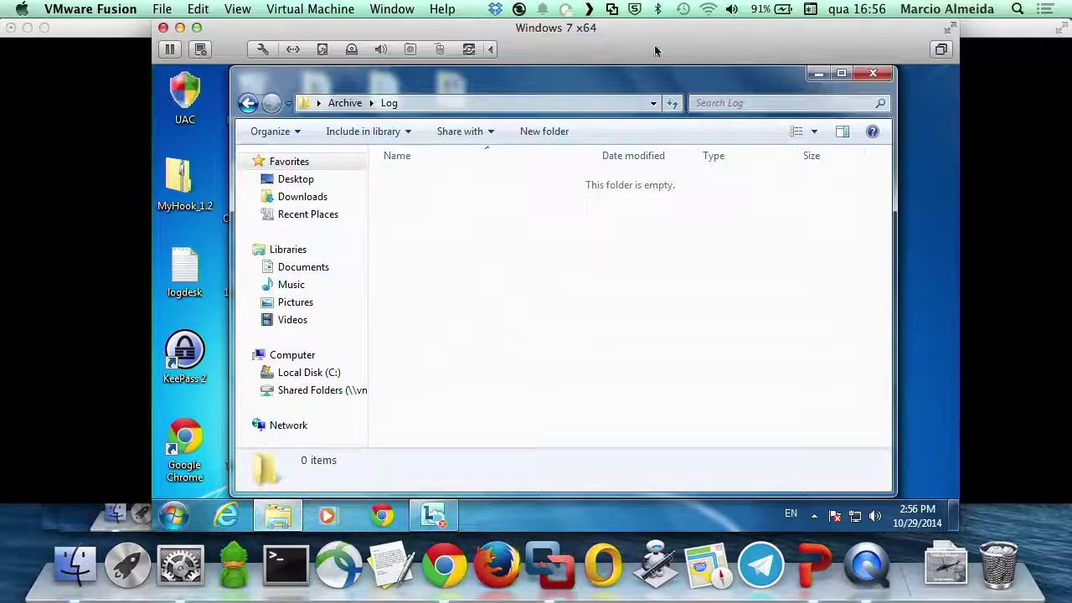
left_click(352, 103)
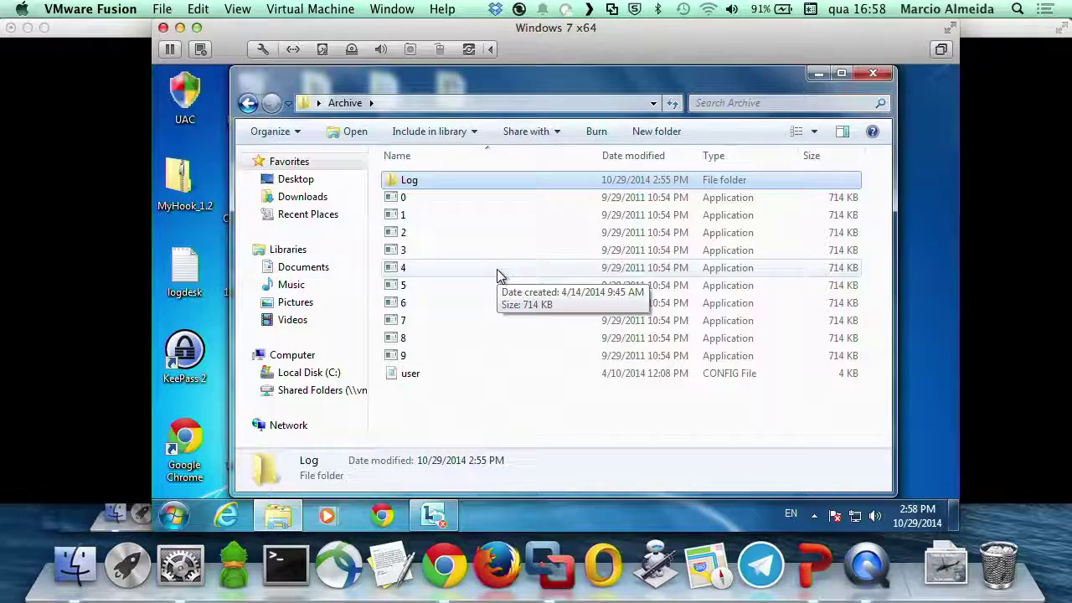
left_click(424, 199)
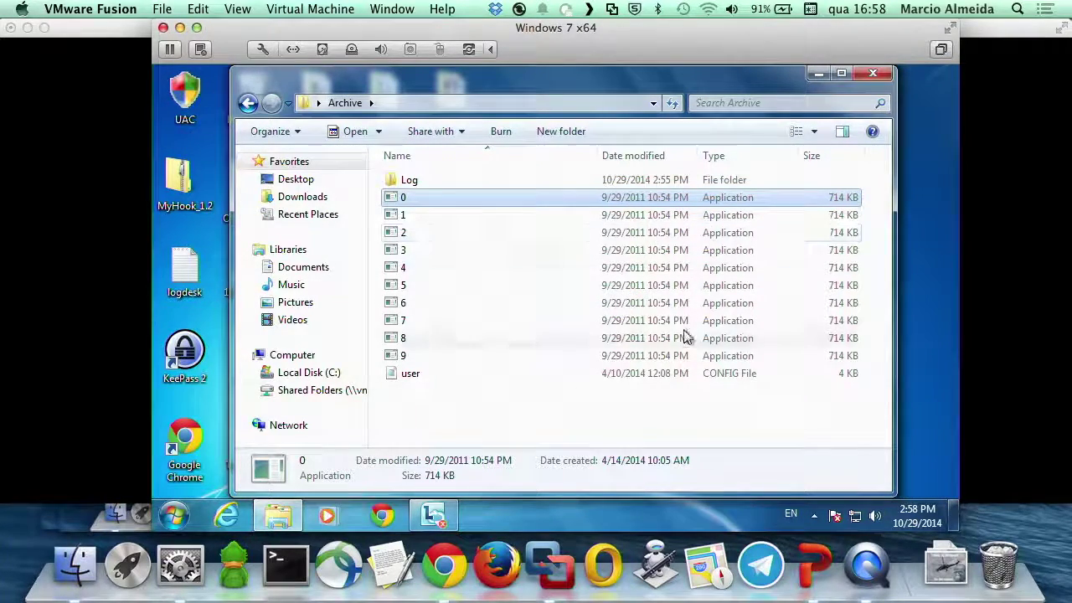
Look for the 0.exe *32 process in Task Manager and minimize the Task Manager window.
key("ctrl+shift+Escape")
left_click(620, 166)
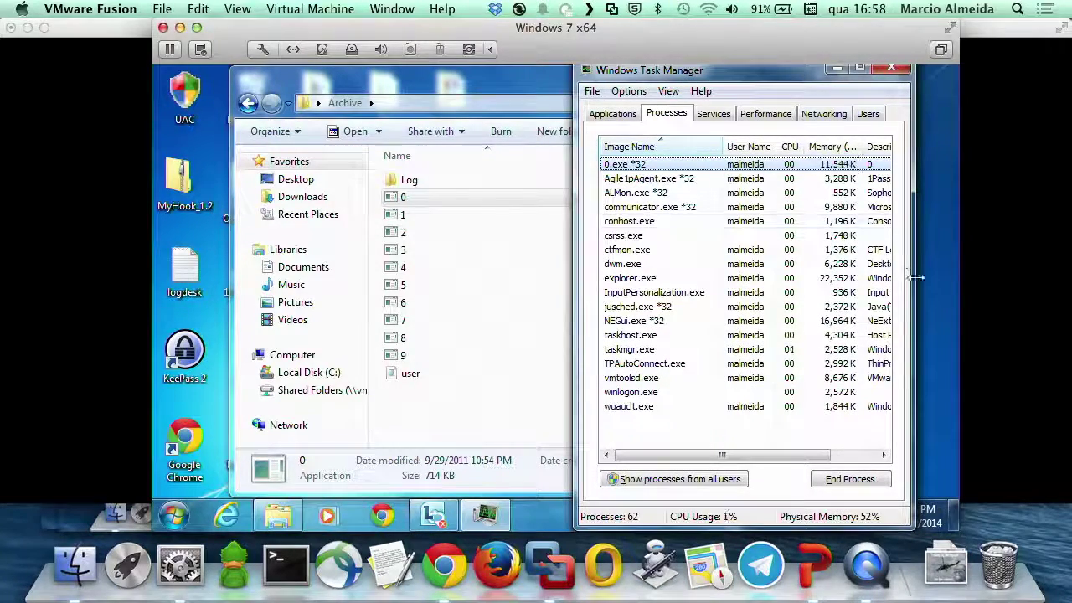
left_click(837, 68)
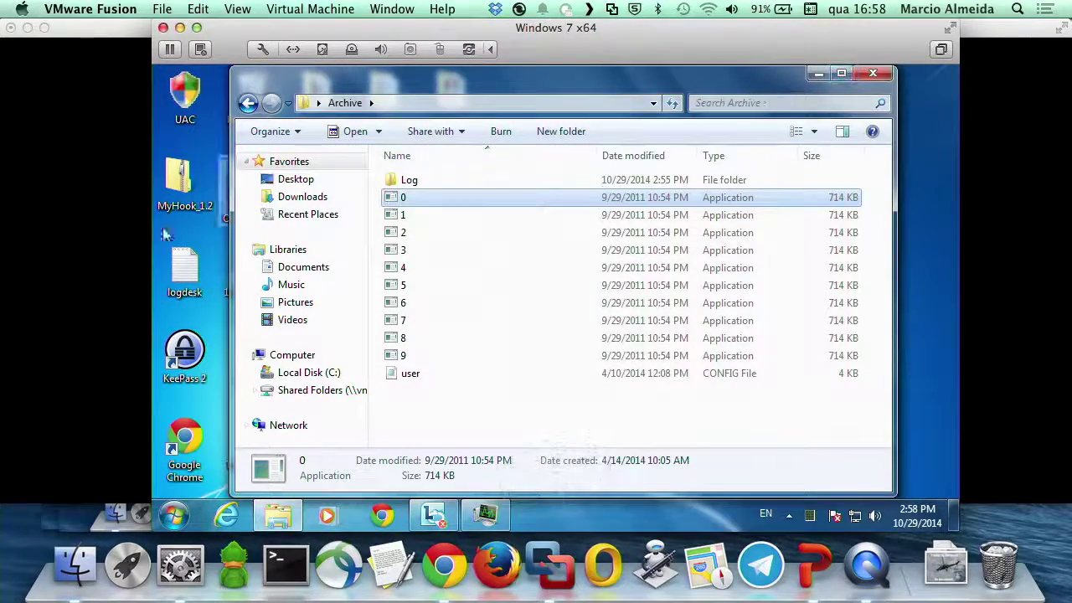
Launch KeePass 2, submit a master password for NewDatabase.kdbx, cancel the repeated key prompt, and close KeePass.
left_click(176, 362)
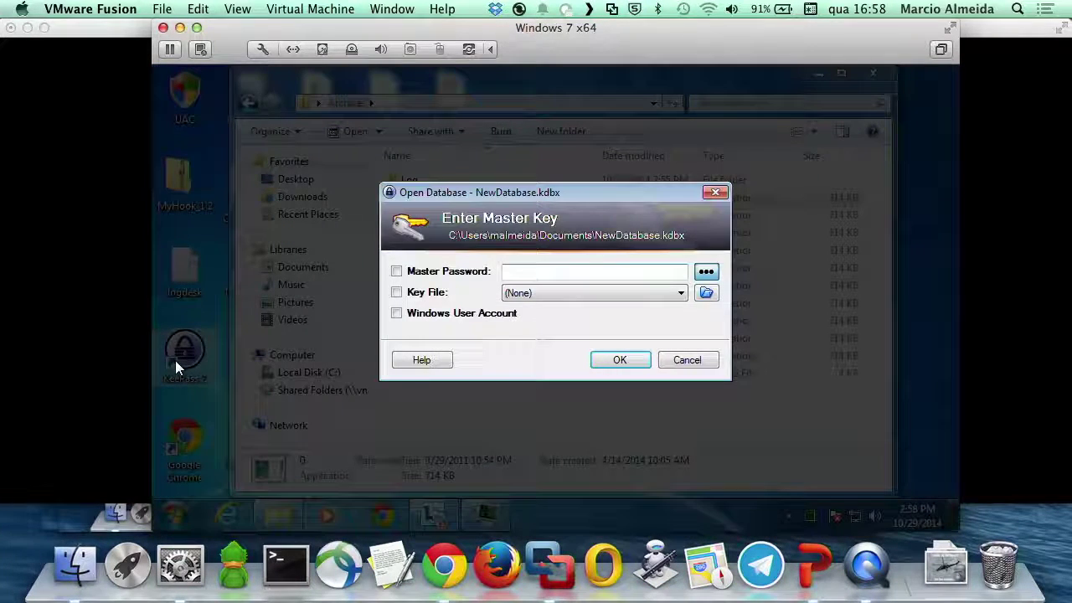
type("•••••••••••")
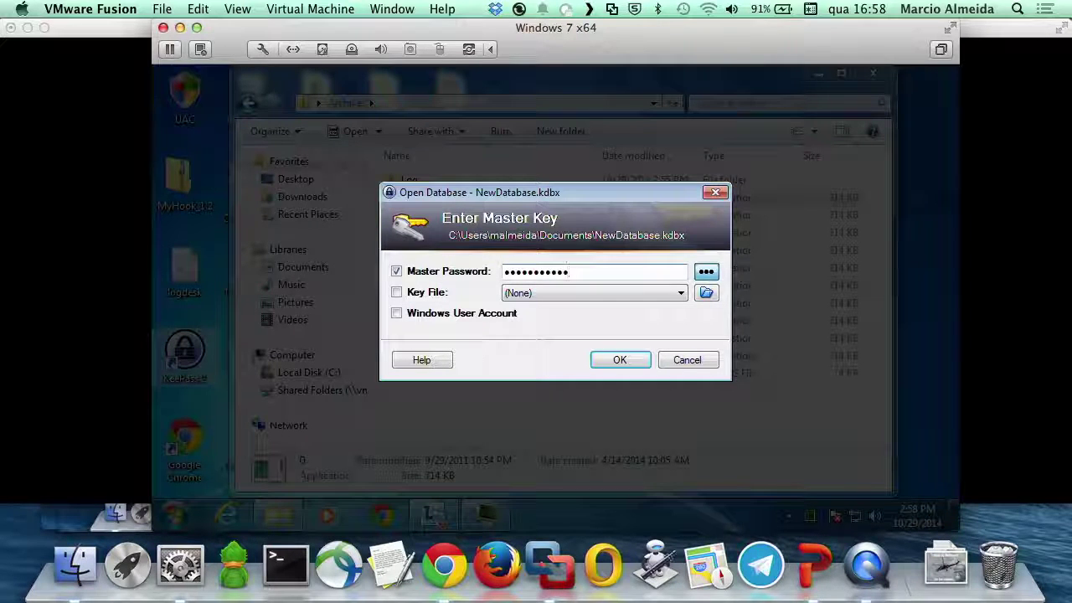
type("•••••••••••••••")
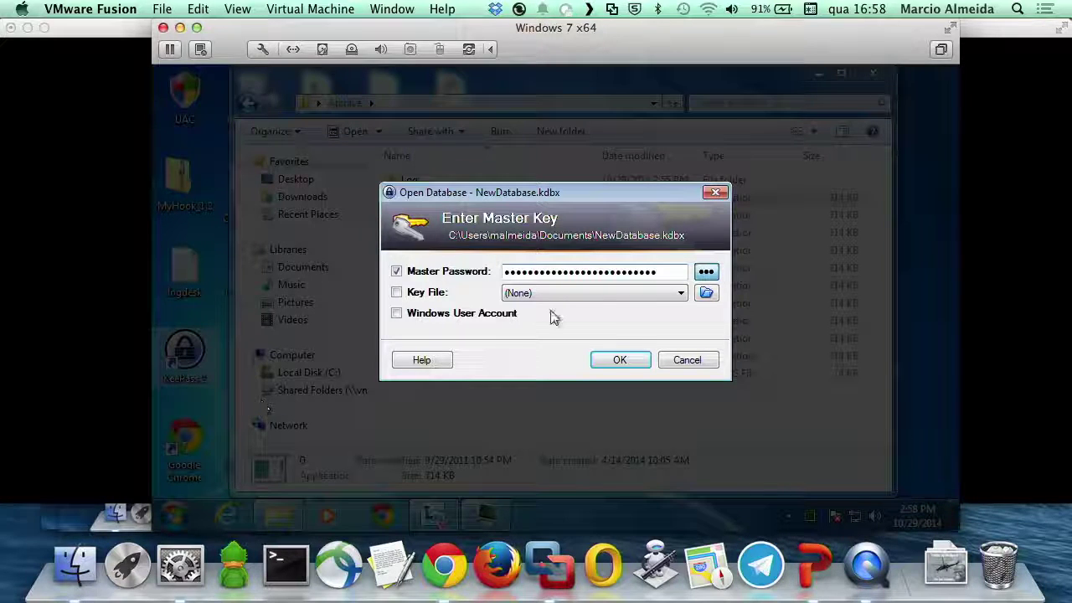
left_click(634, 369)
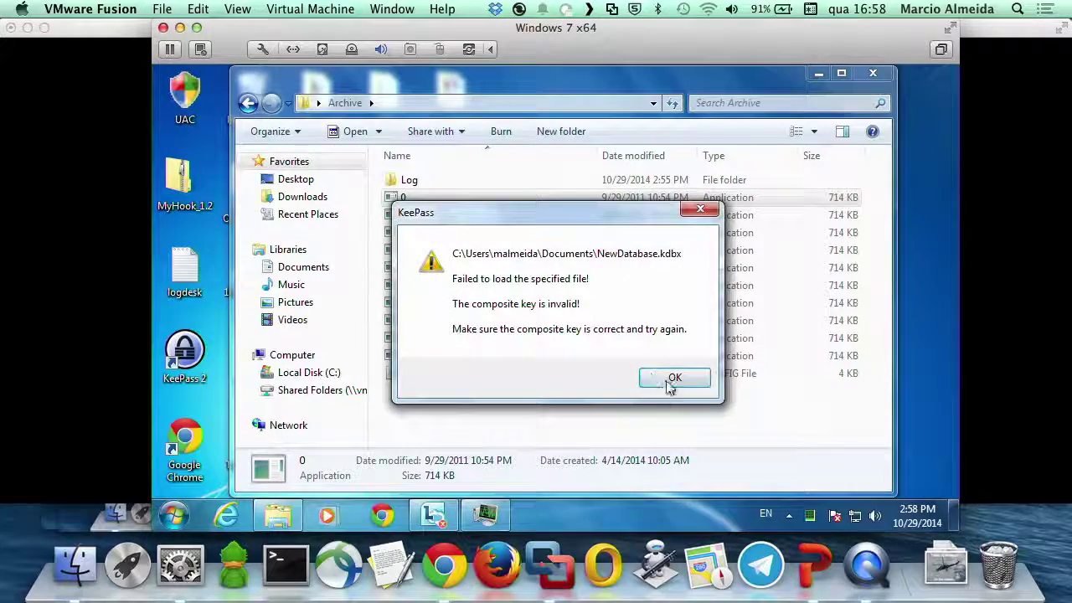
left_click(671, 379)
left_click(699, 364)
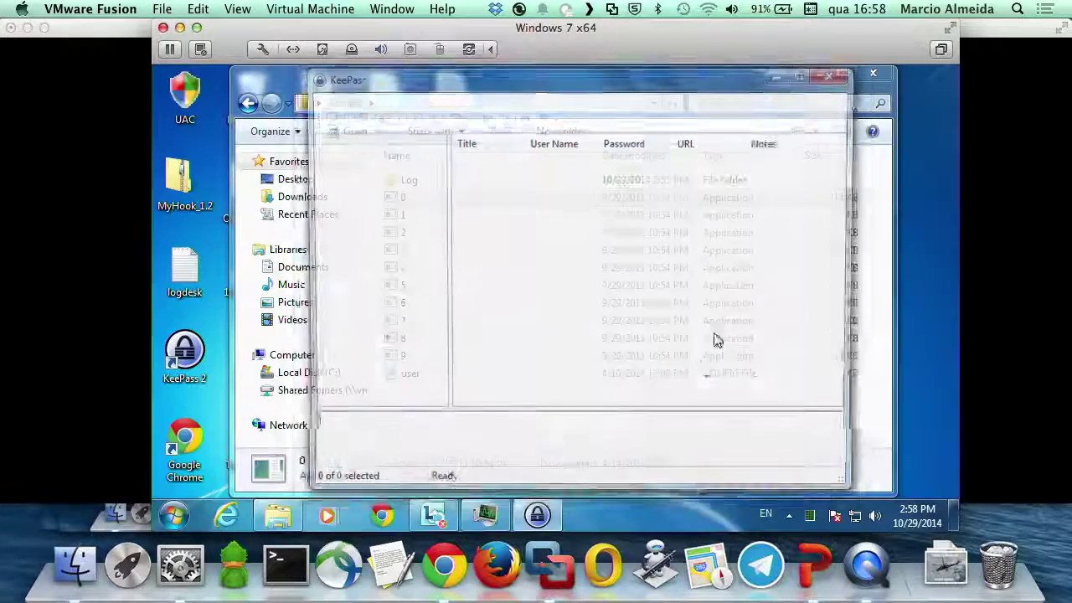
left_click(837, 73)
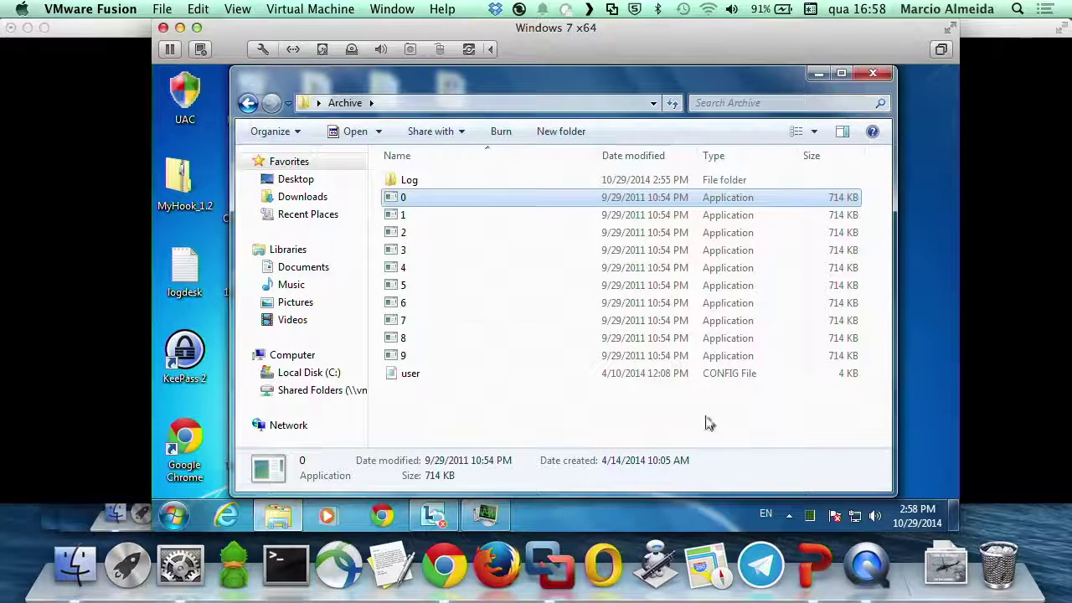
Bring up the Microsoft Lync window, recheck the 0.exe *32 process in Task Manager, and minimize Task Manager.
left_click(440, 515)
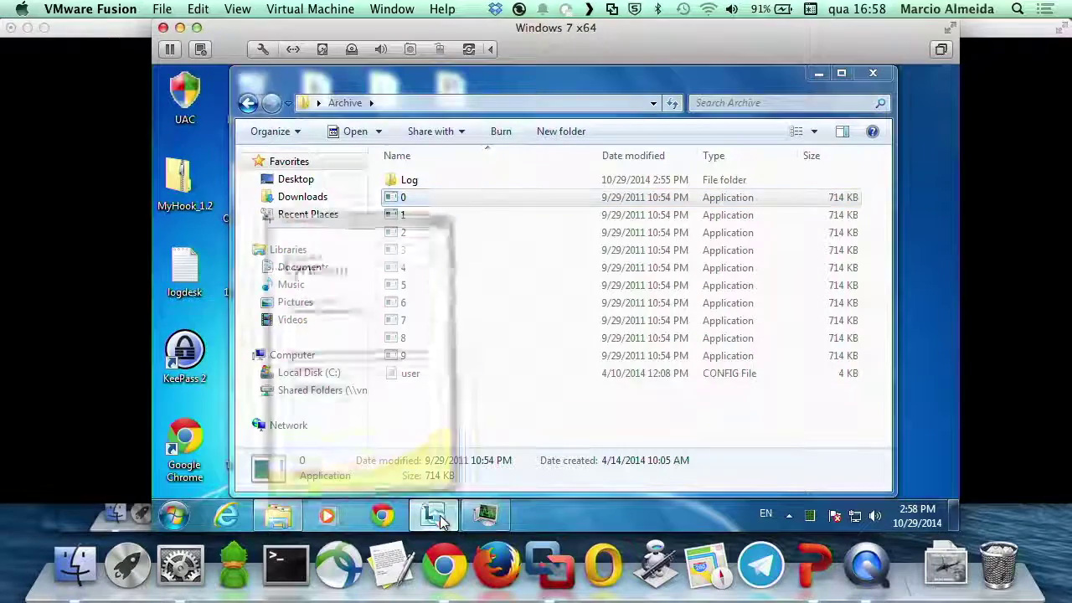
left_click(473, 517)
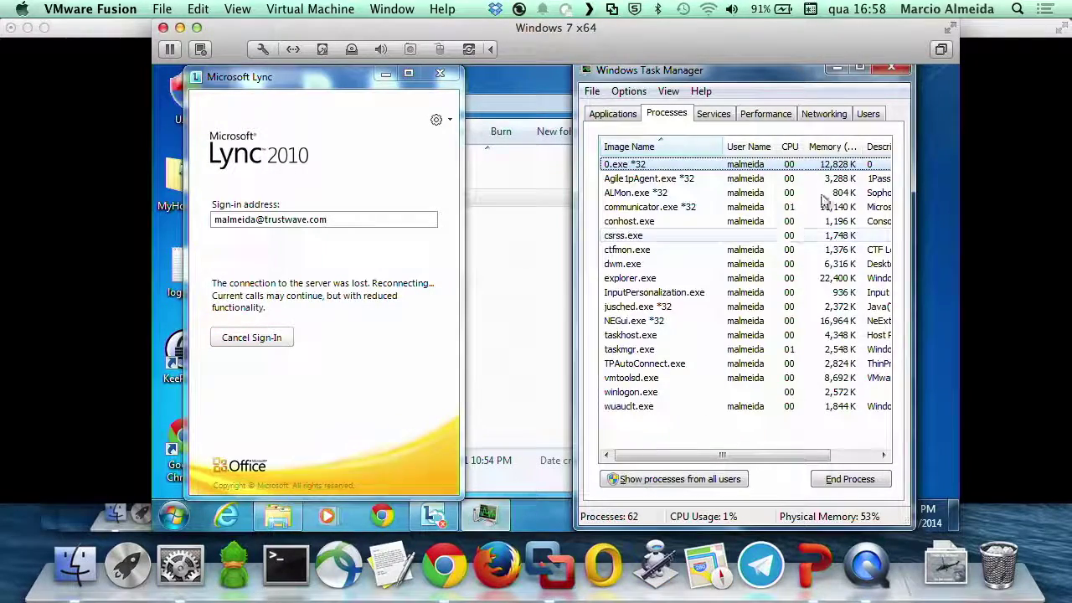
left_click(839, 66)
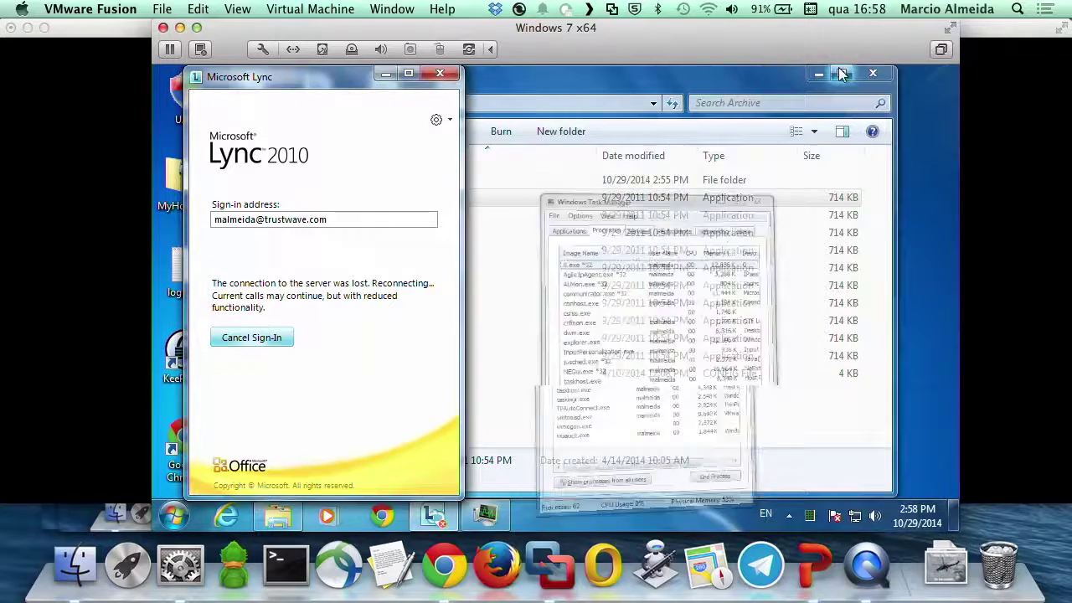
Launch KeePass 2, submit the master key prompt for NewDatabase.kdbx, and cancel the prompt when it reappears.
double_click(170, 358)
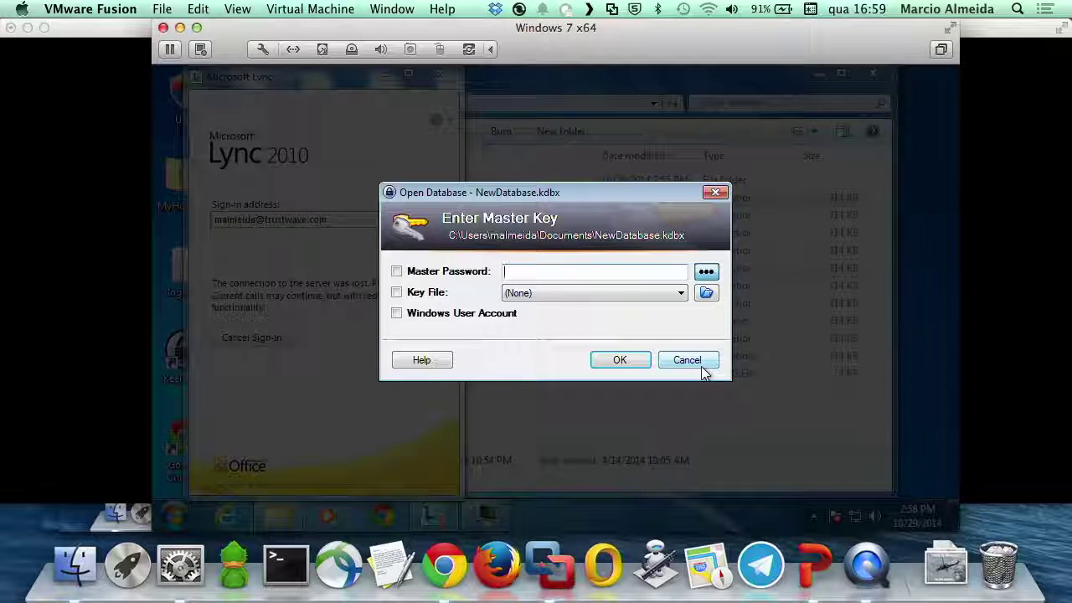
left_click(620, 359)
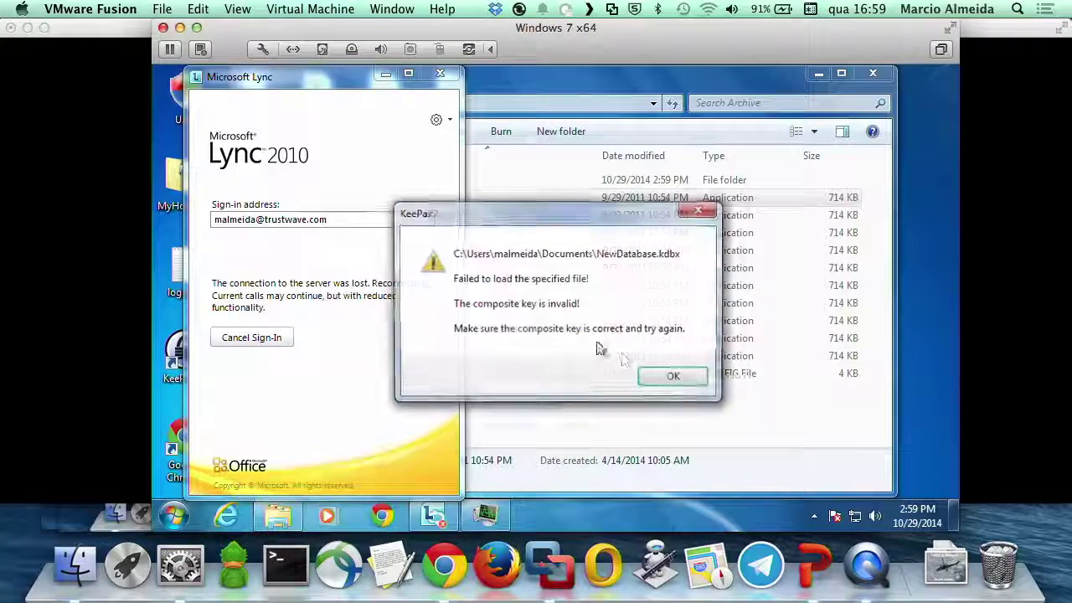
left_click(674, 376)
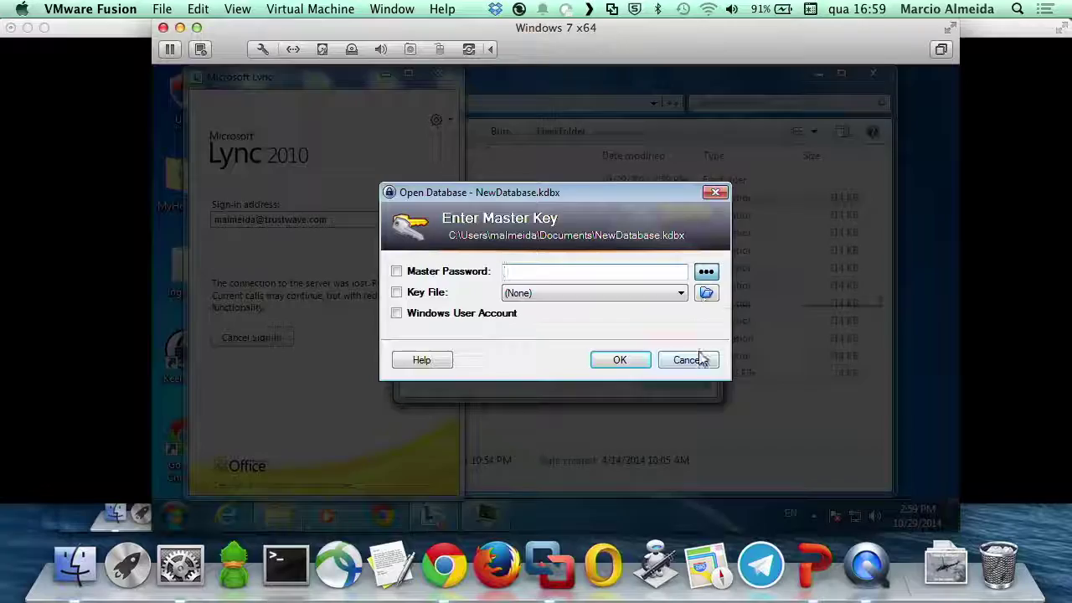
left_click(688, 359)
Check the "Enter master key on secure desktop" setting in KeePass's security options, cancel the dialog, and close KeePass.
left_click(357, 102)
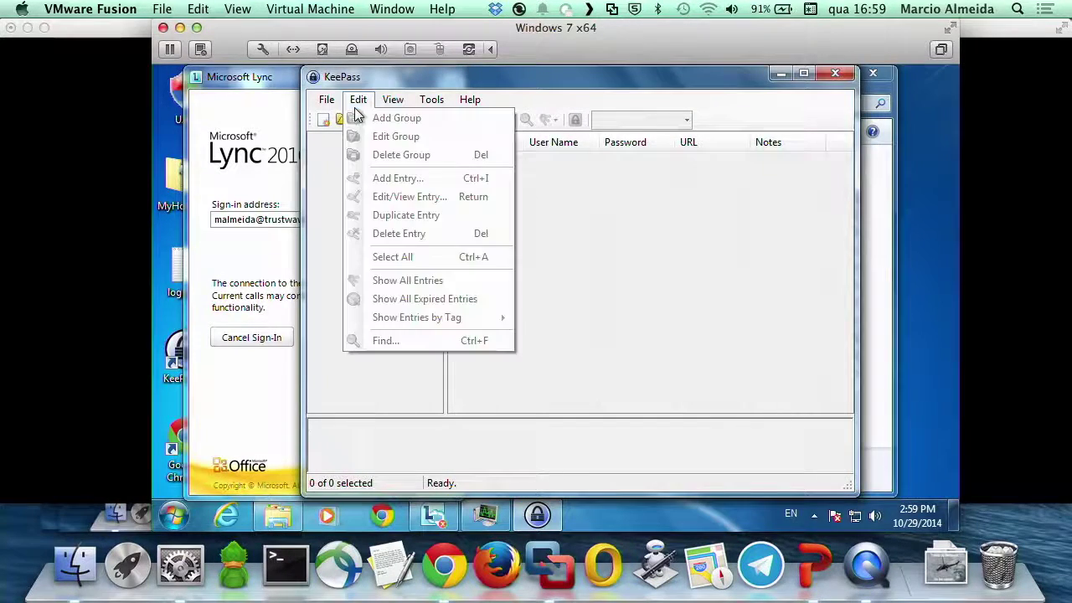
mouse_move(431, 104)
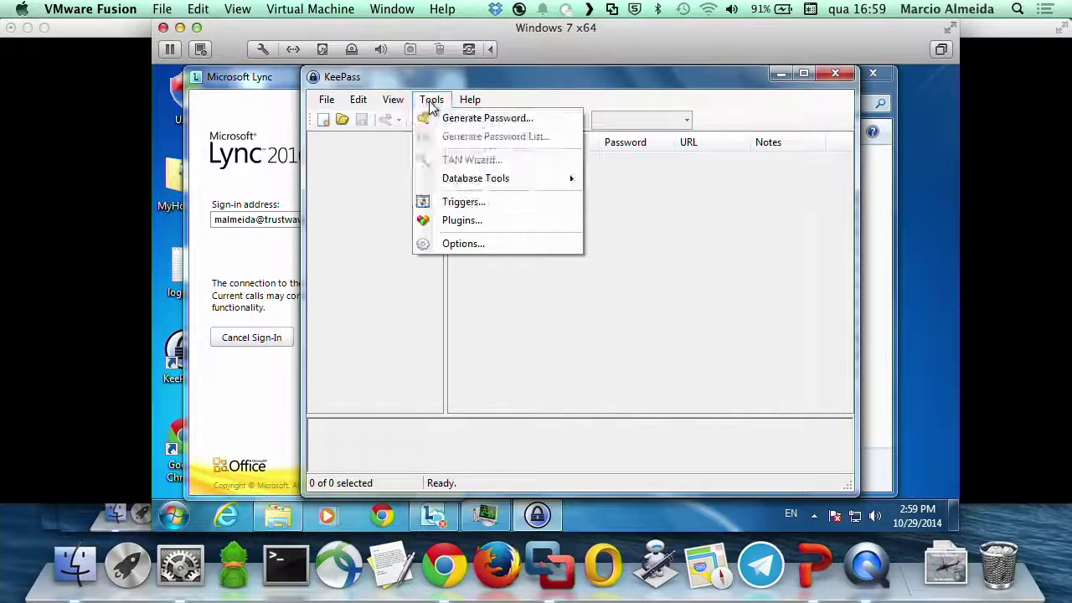
left_click(473, 244)
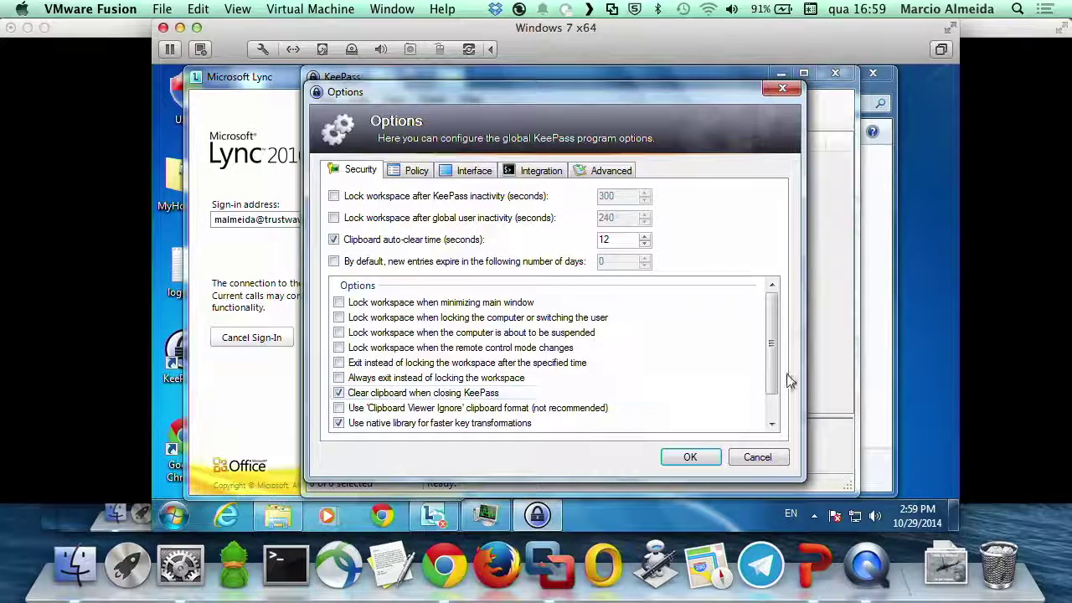
left_click_drag(775, 370, 776, 419)
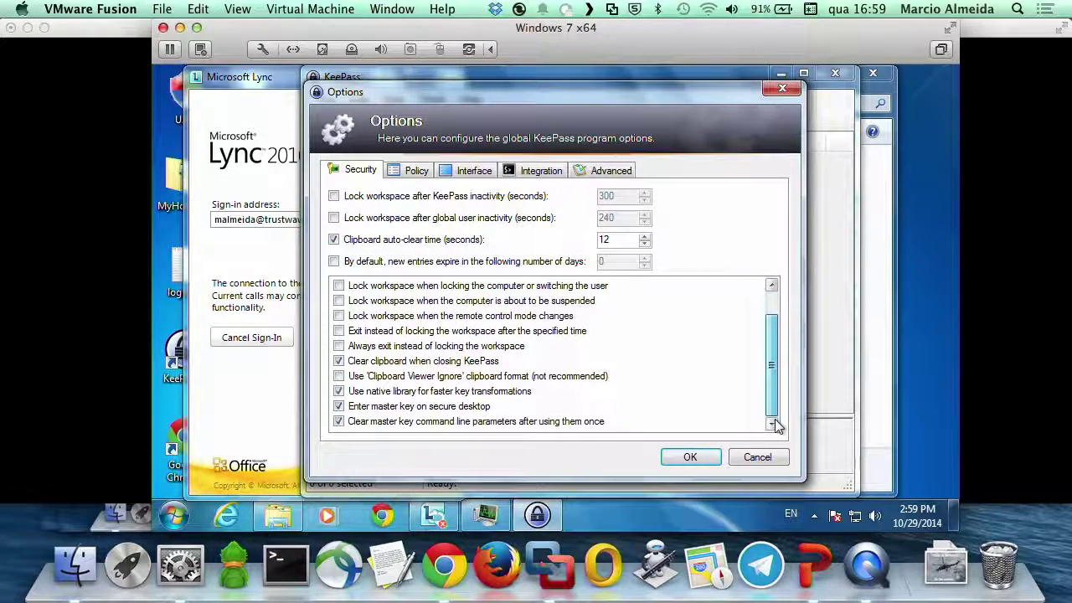
left_click(479, 408)
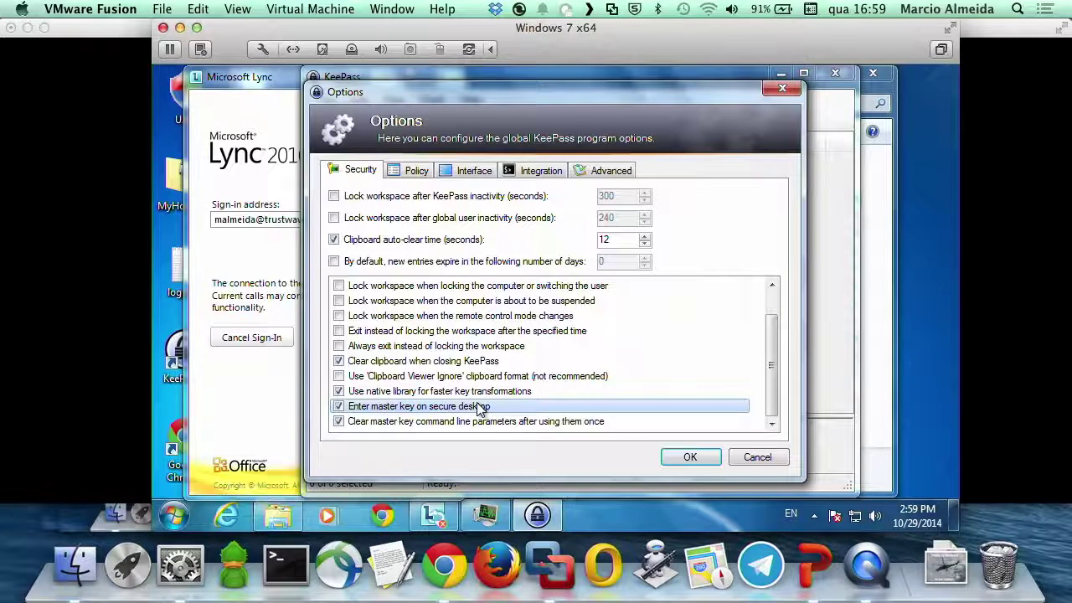
left_click(758, 456)
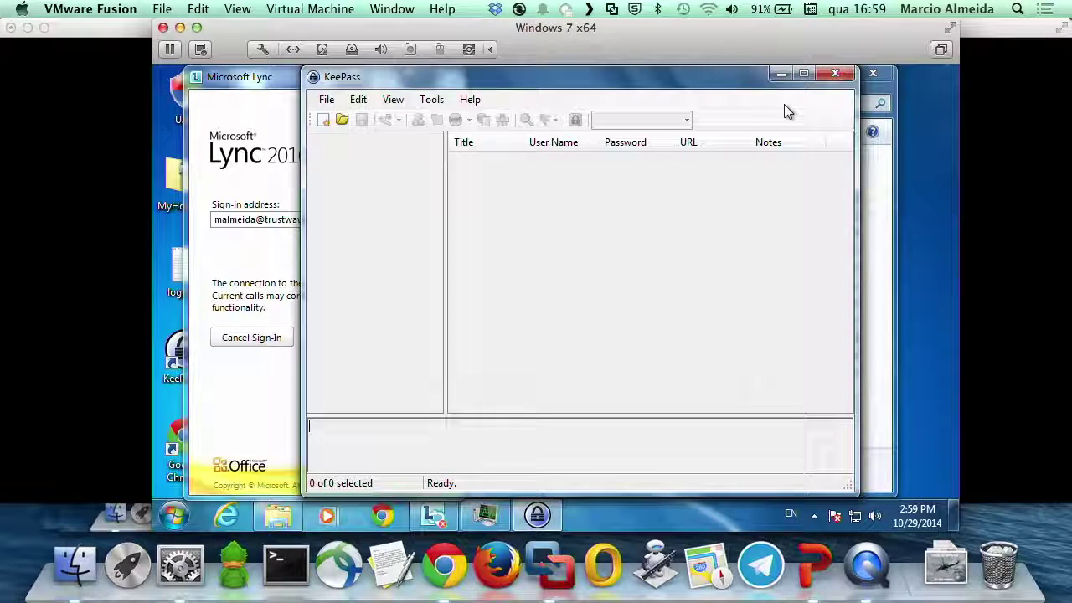
key("alt+F4")
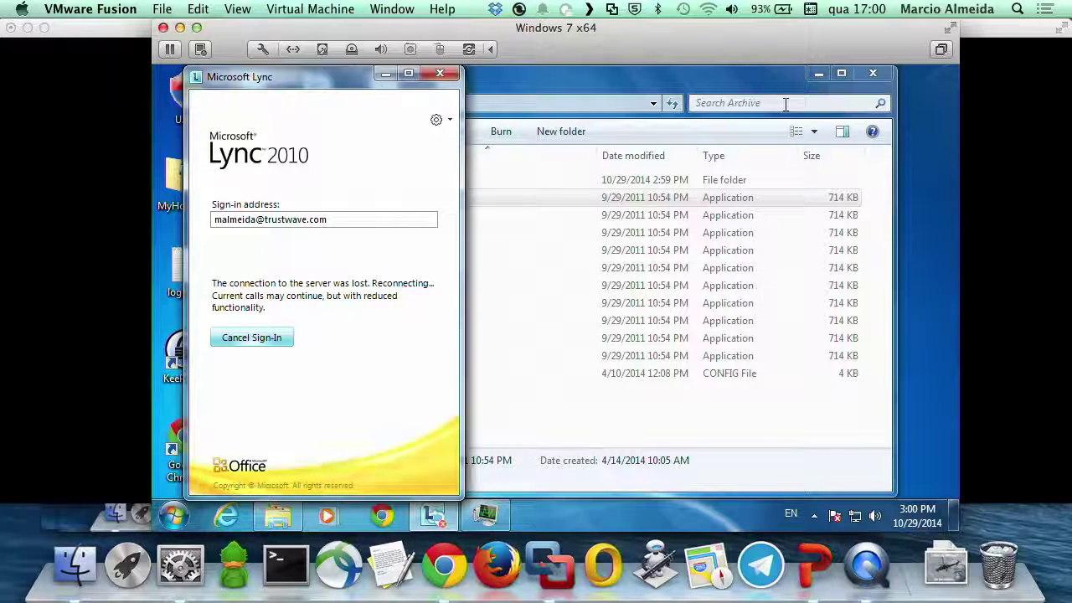
Close the Lync, Archive, and Libraries windows, and highlight the entries of the Oct.29.2014 log in Notepad.
left_click(441, 74)
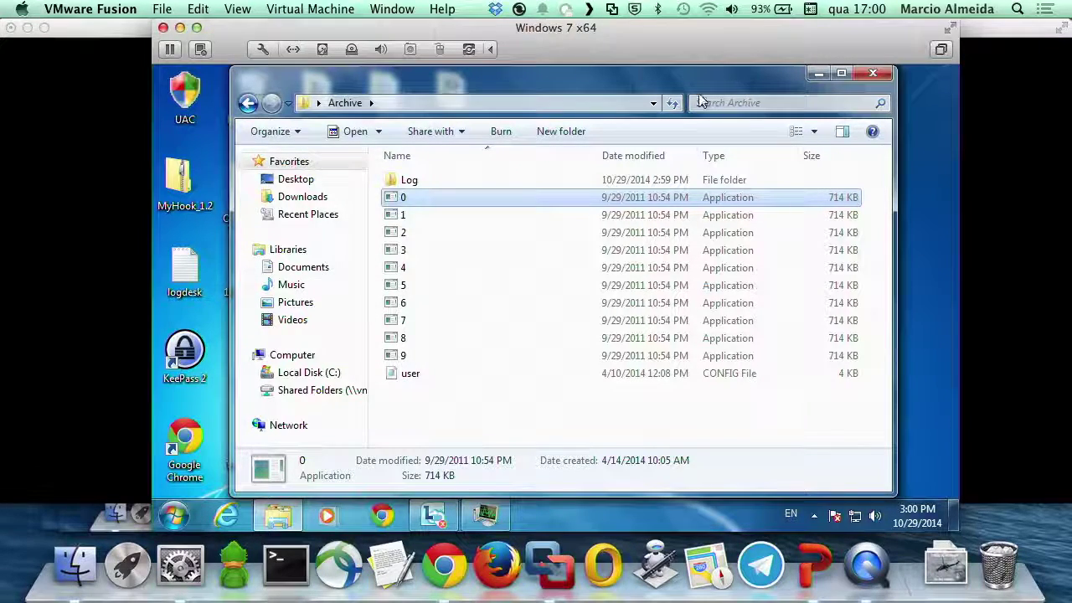
left_click(873, 73)
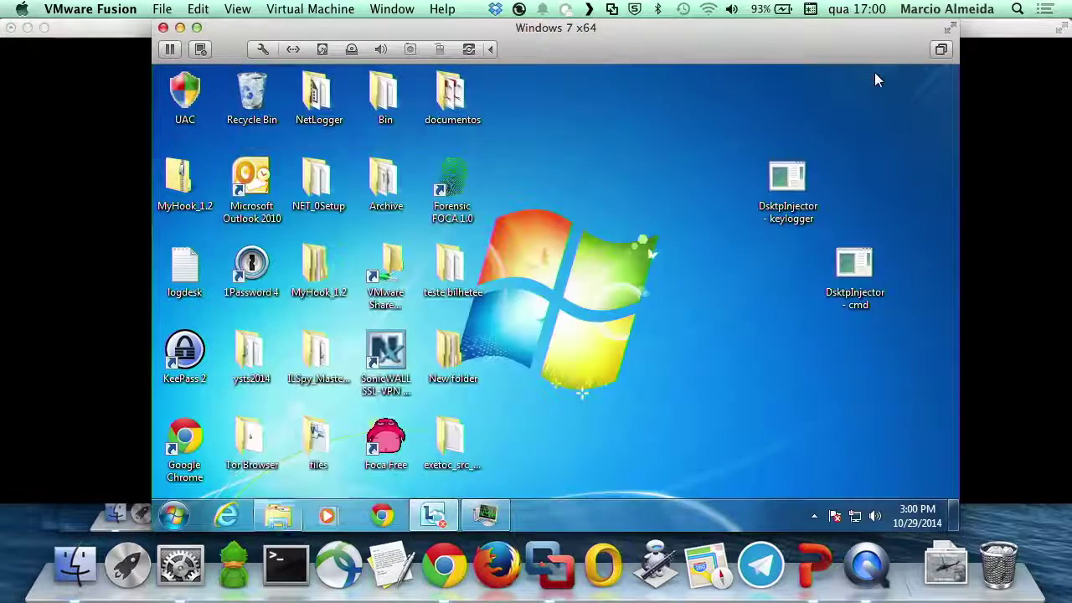
left_click(278, 515)
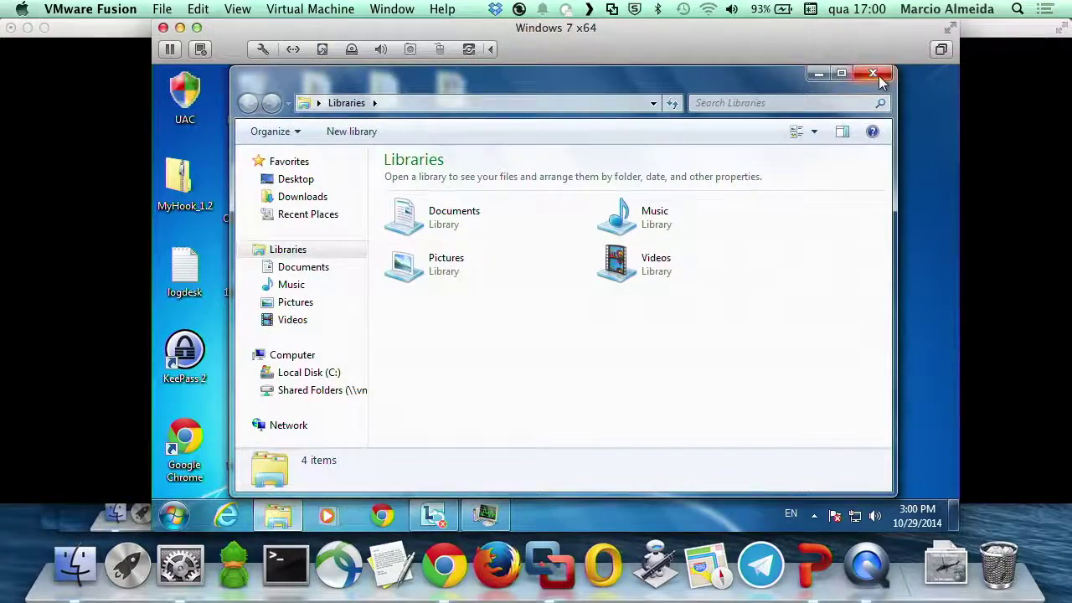
left_click(877, 75)
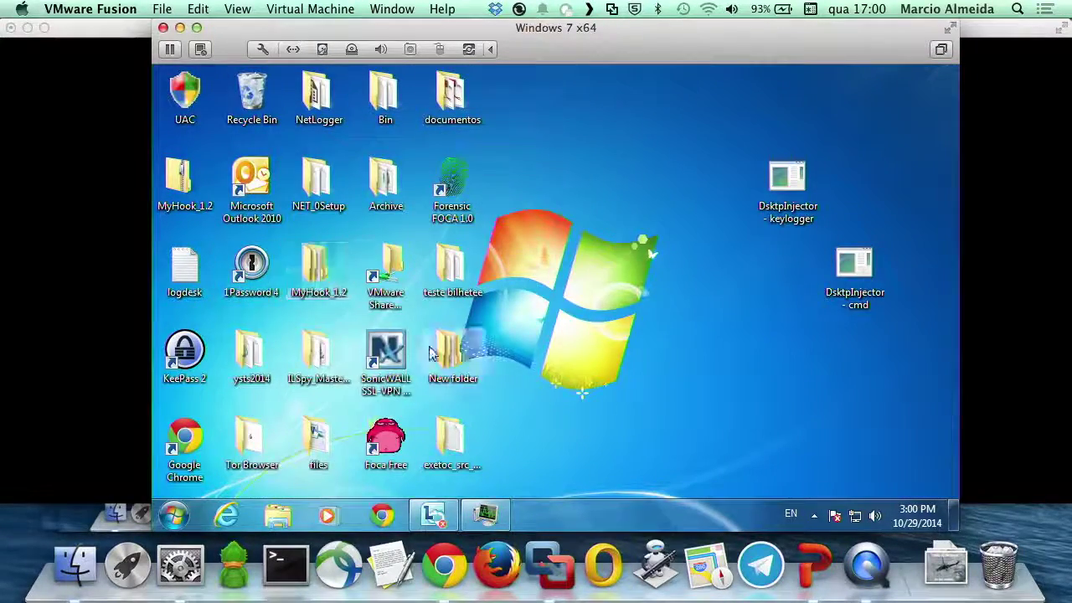
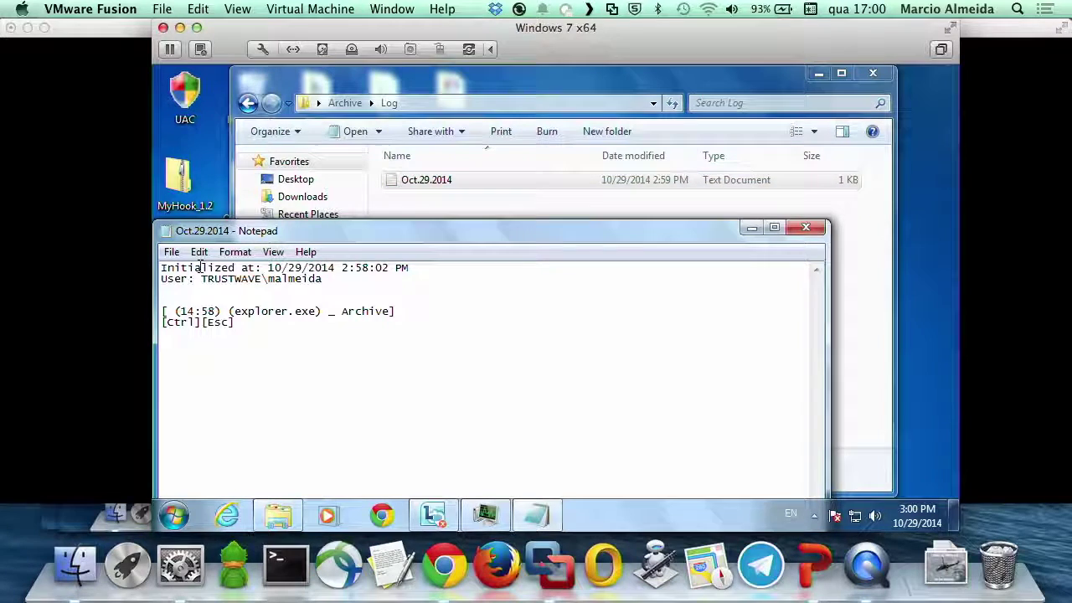
left_click_drag(201, 266, 459, 380)
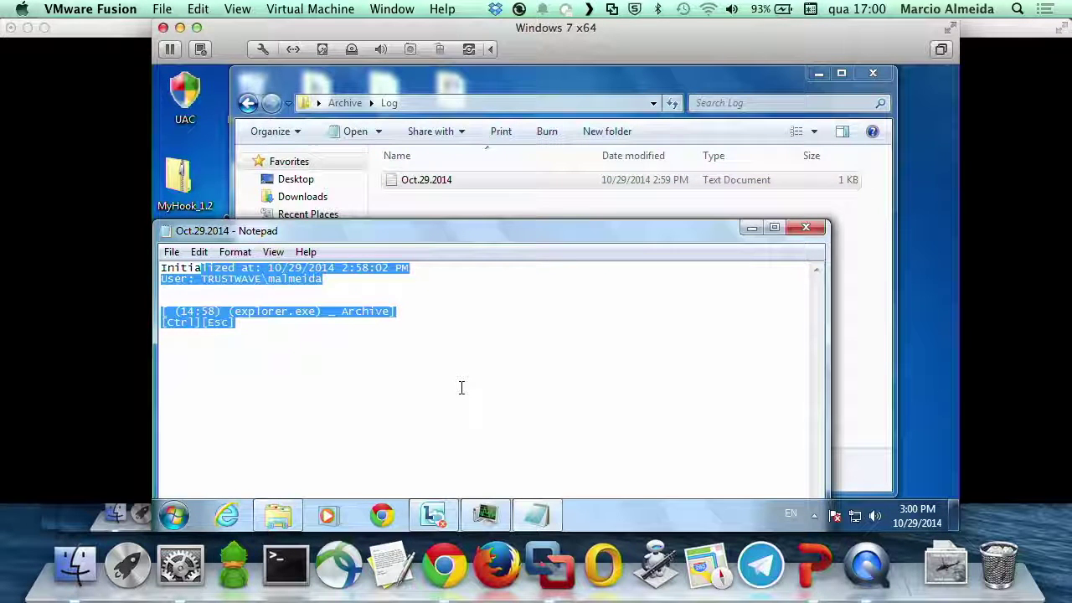
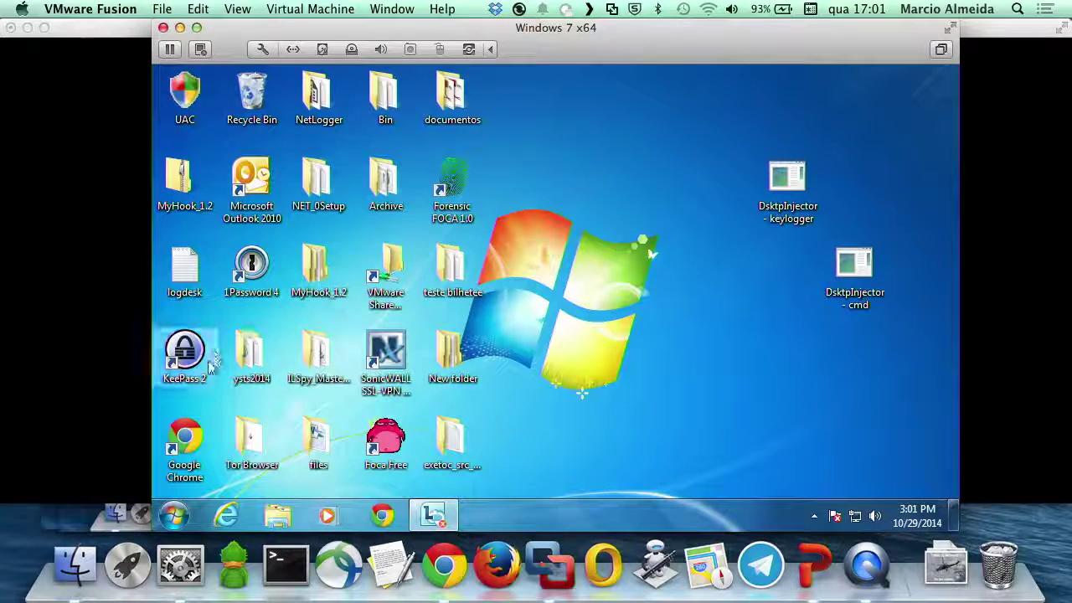
Launch KeePass 2, enter the master password for NewDatabase.kdbx, cancel the repeated prompt, and close KeePass and Task Manager.
double_click(186, 360)
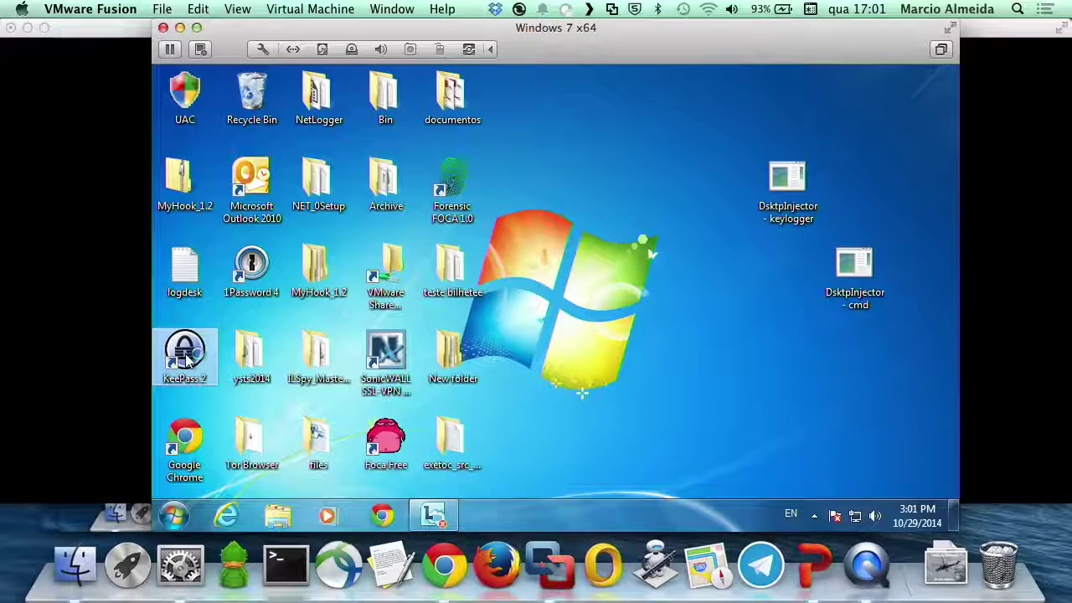
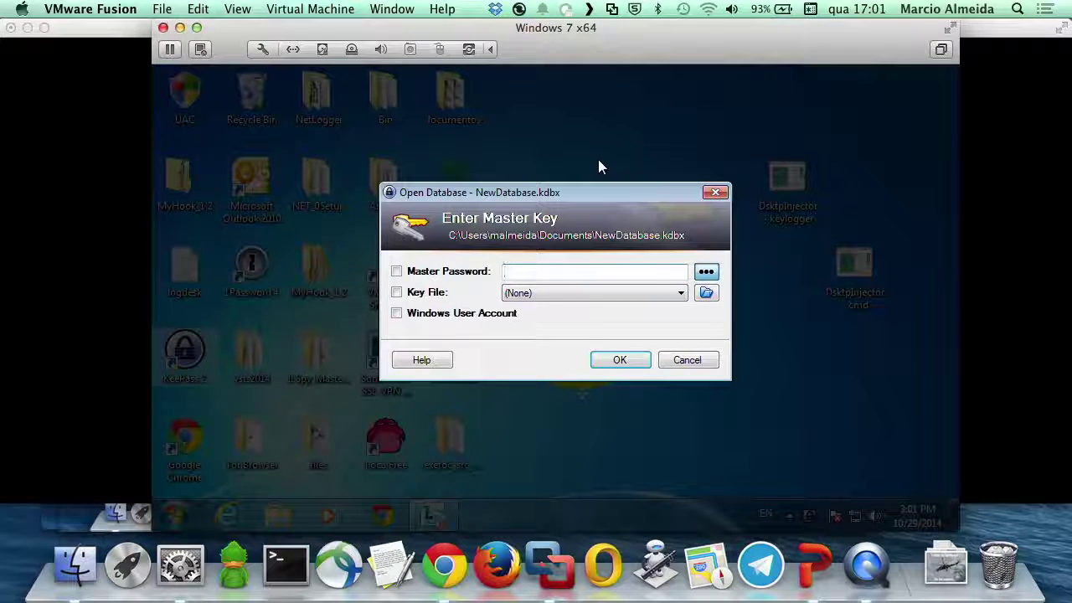
type("***************")
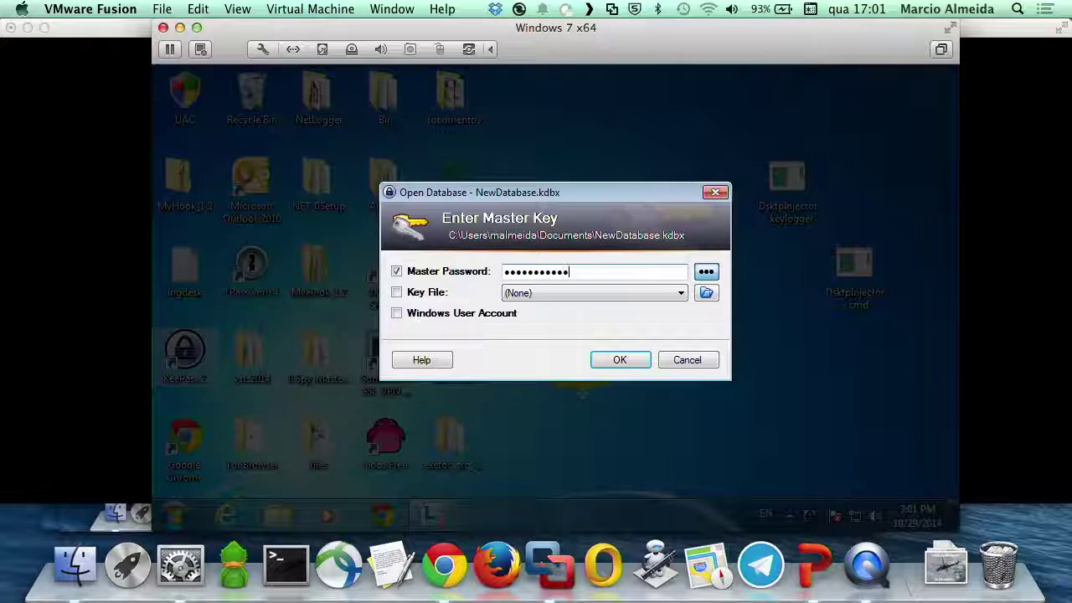
type("*******")
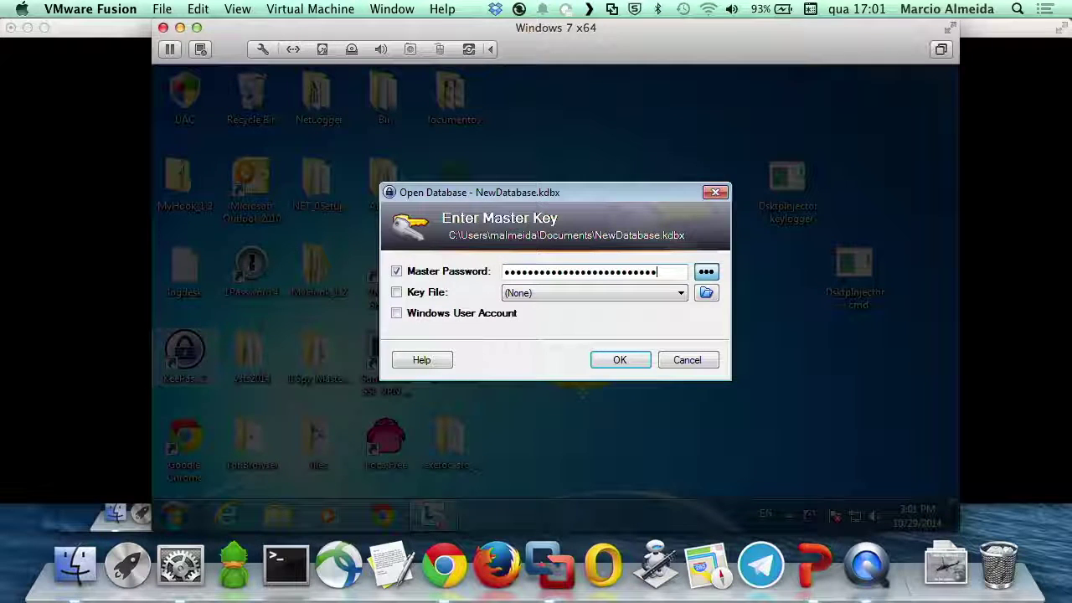
type("***")
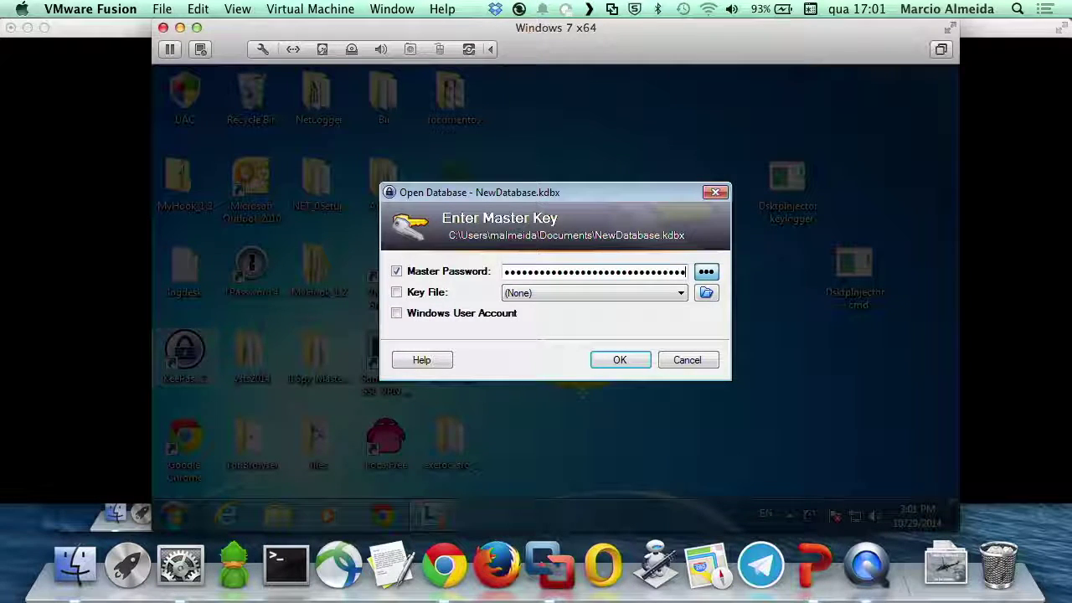
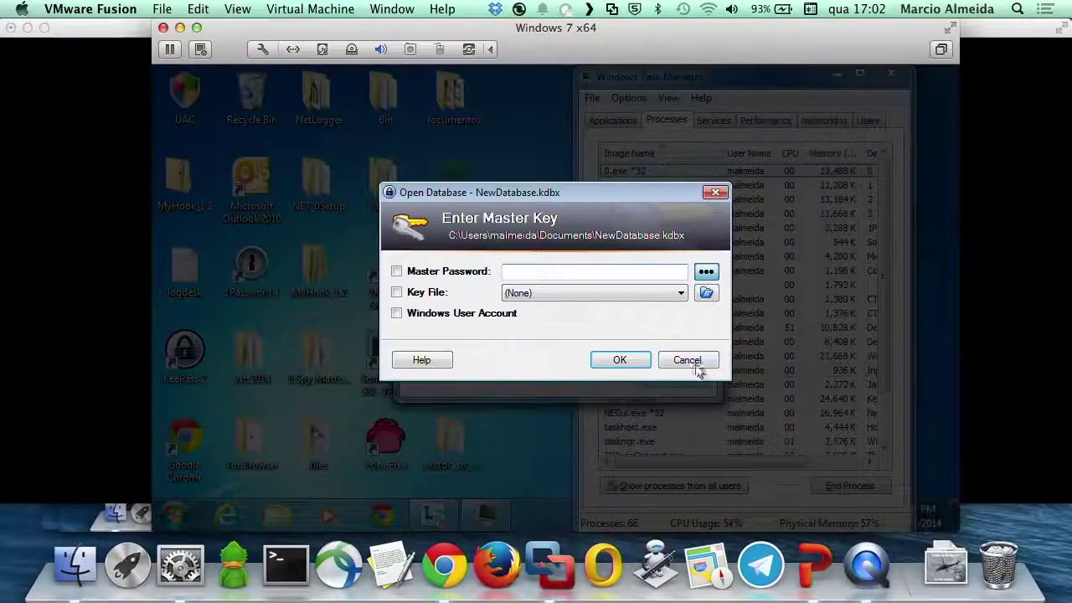
left_click(690, 367)
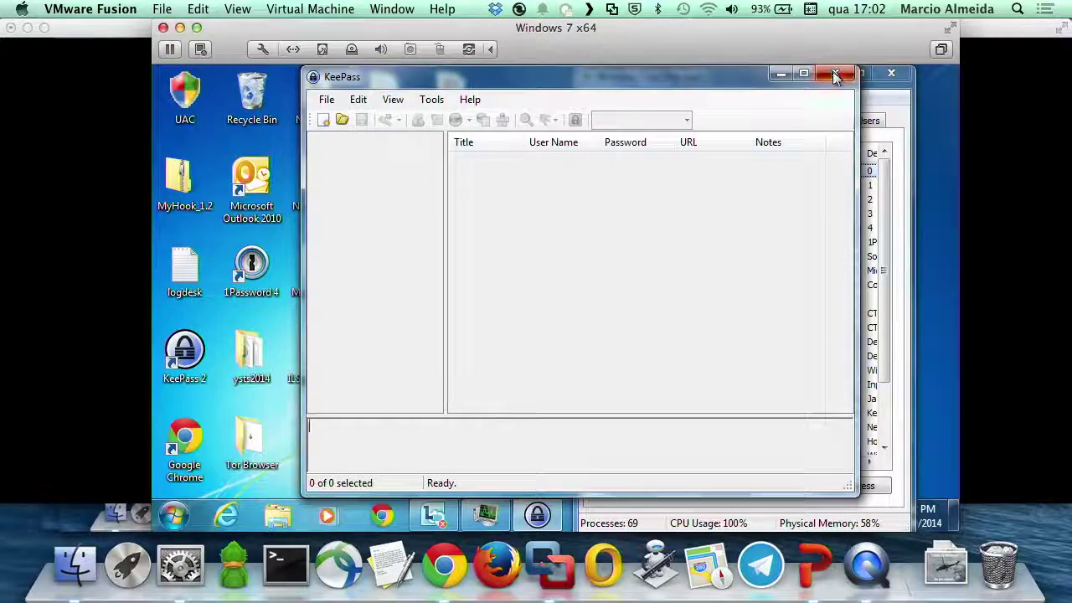
left_click(835, 74)
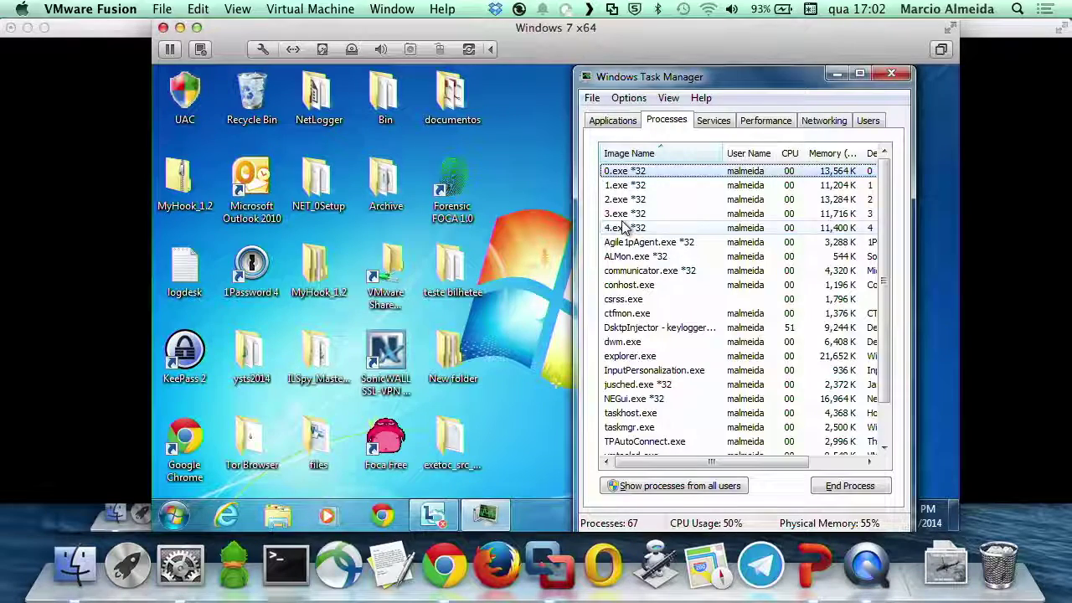
left_click(893, 75)
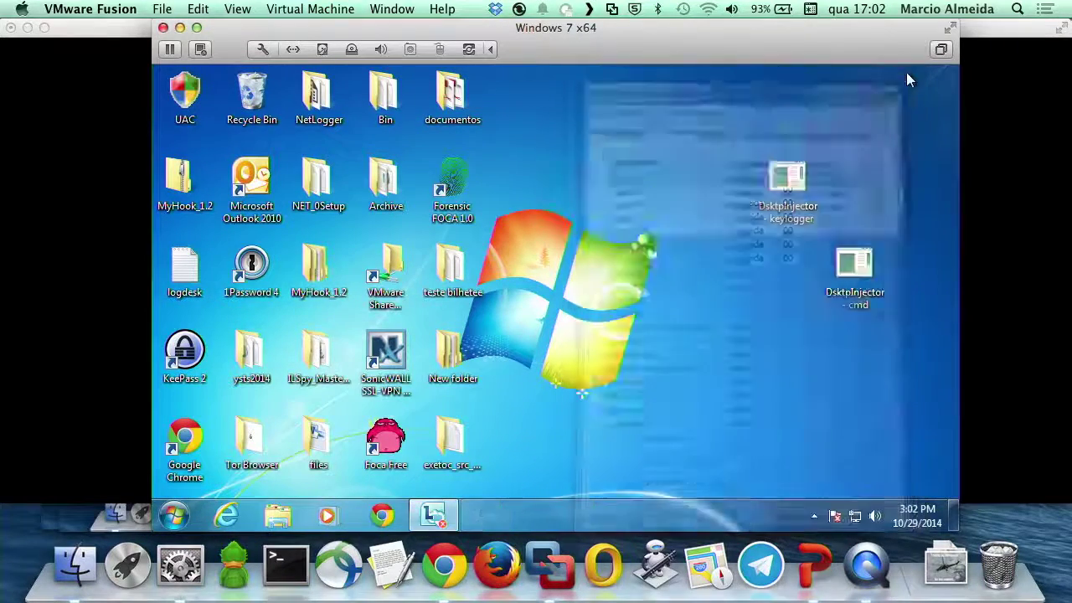
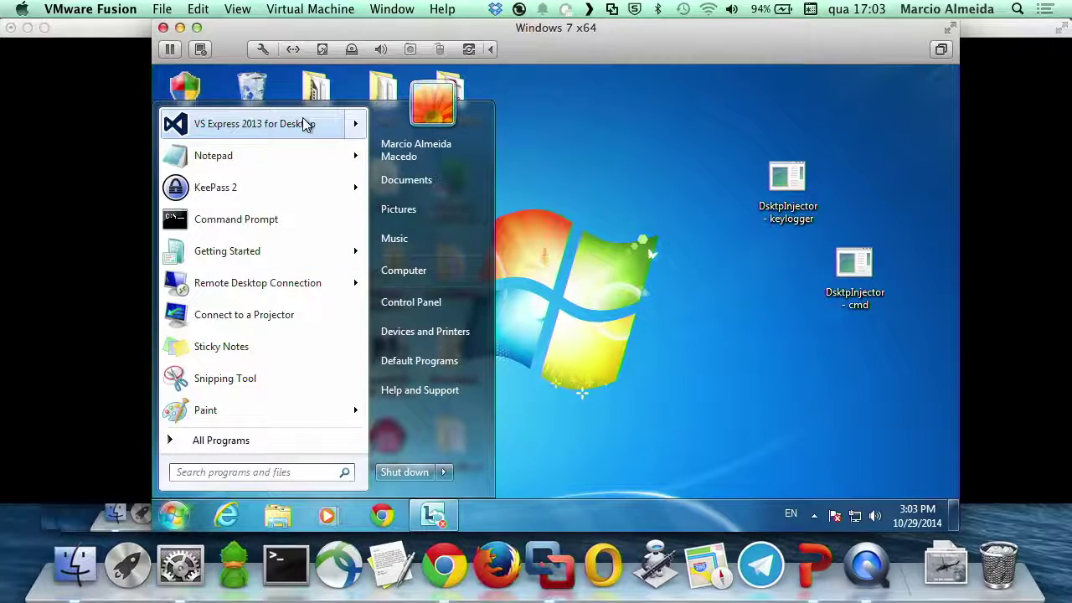
Launch VS Express 2013 for Desktop and open the recent DesktopInjector file Program.cs.
left_click(303, 126)
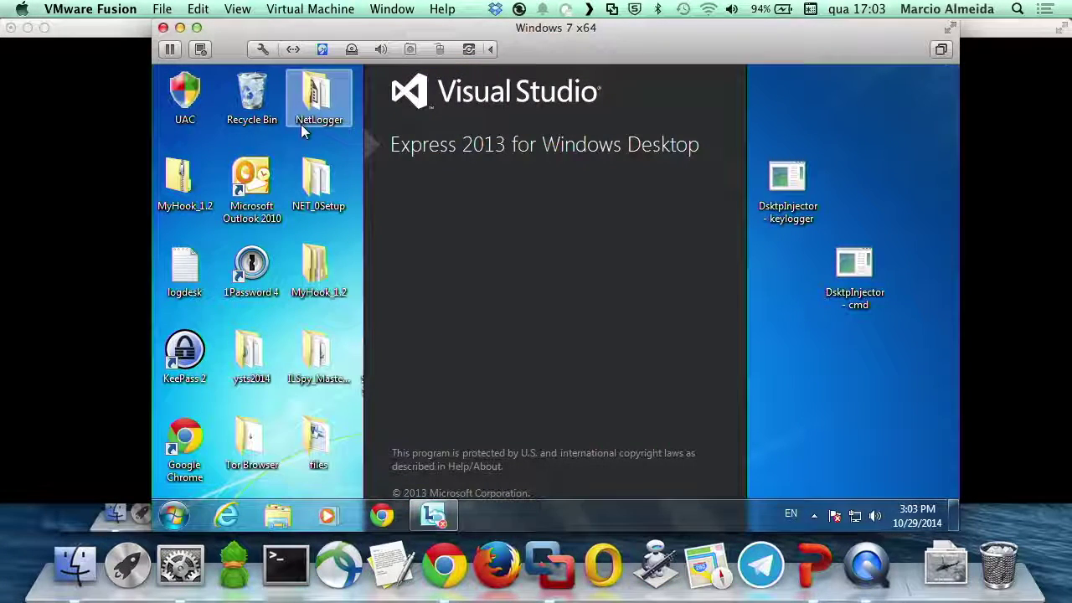
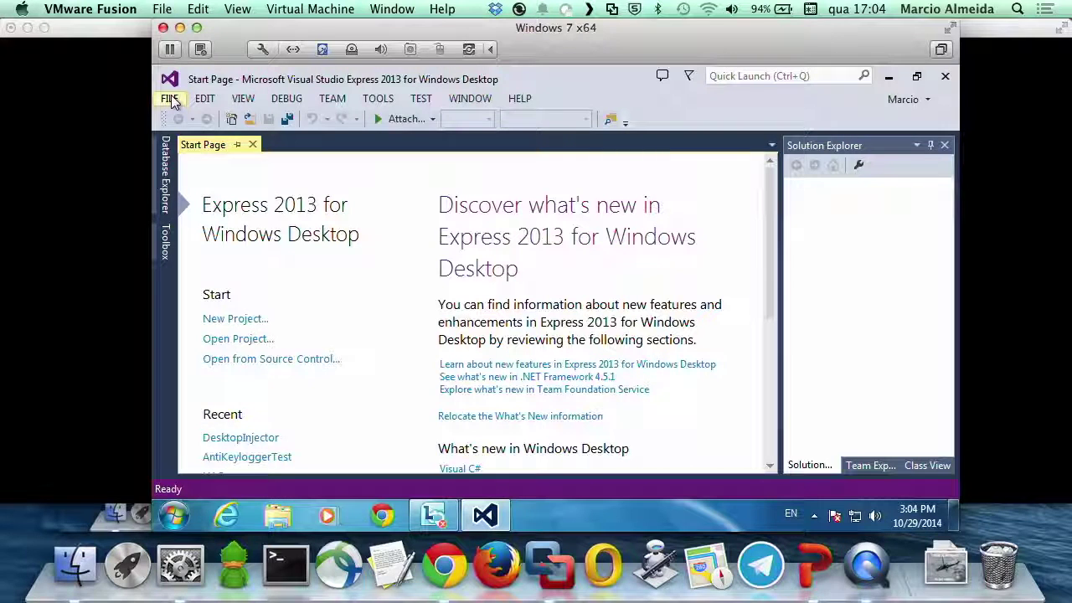
left_click(171, 99)
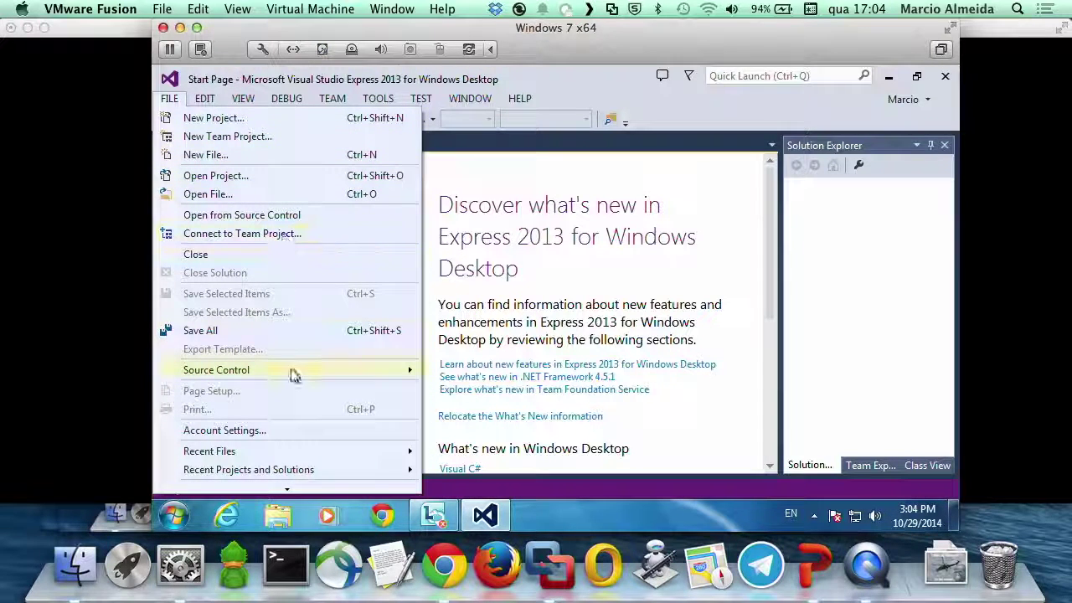
mouse_move(302, 459)
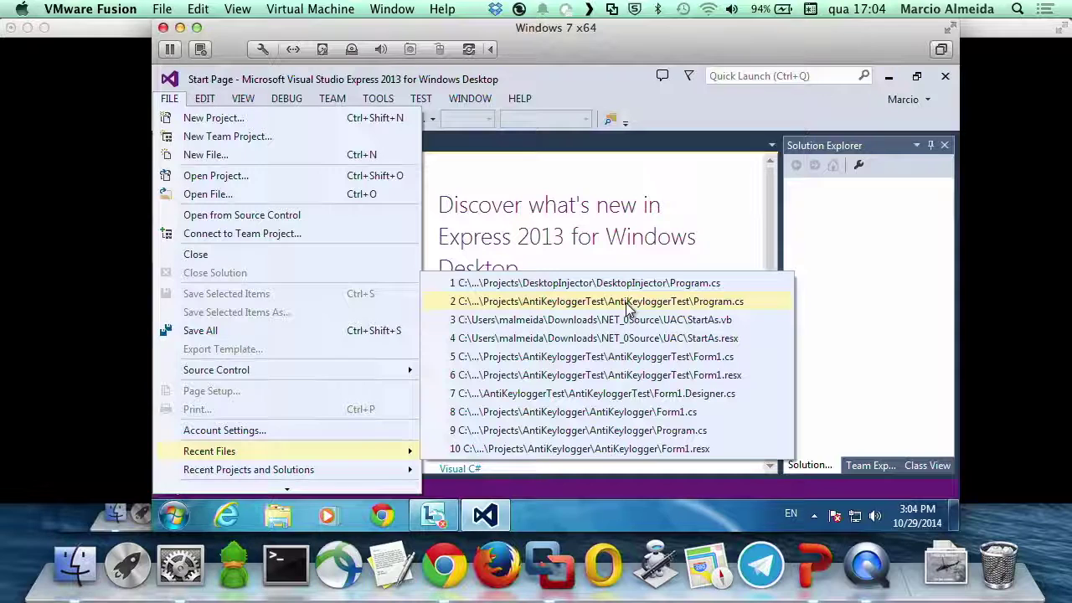
left_click(633, 283)
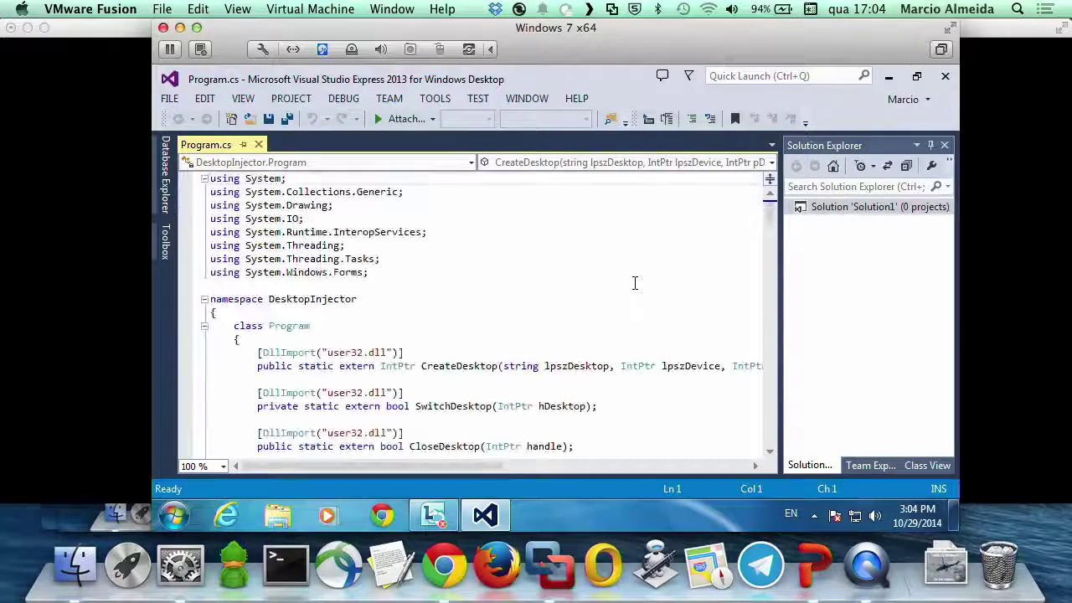
Examine the DESKTOP_ access-right constants in Program.cs, highlighting the whole block and the DESKTOP_CREATEWINDOW line.
scroll(531, 301, "down", 2)
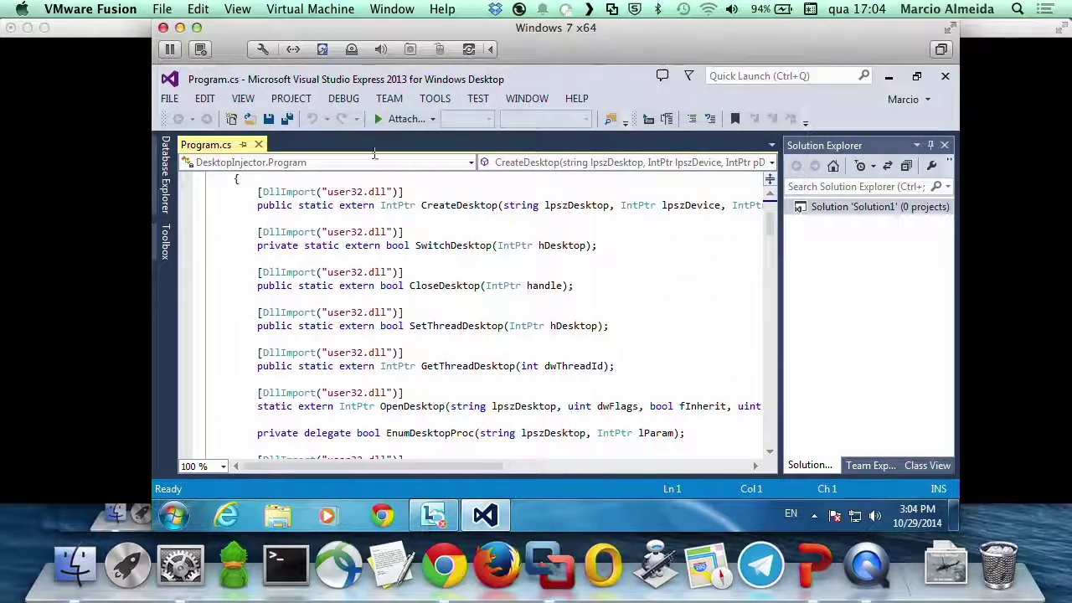
scroll(514, 371, "down", 5)
scroll(514, 371, "down", 14)
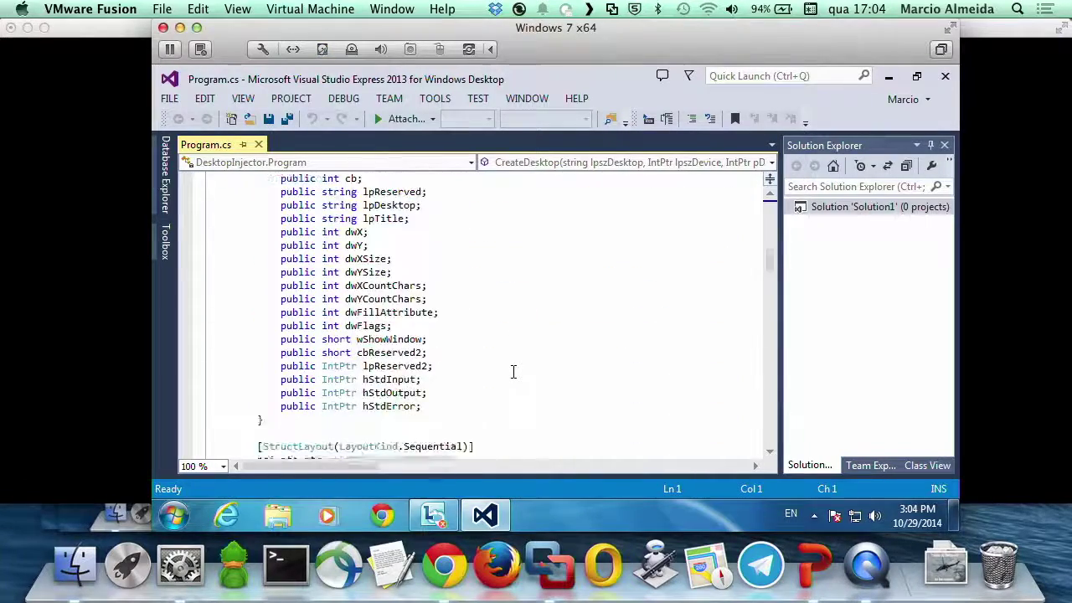
scroll(513, 371, "down", 4)
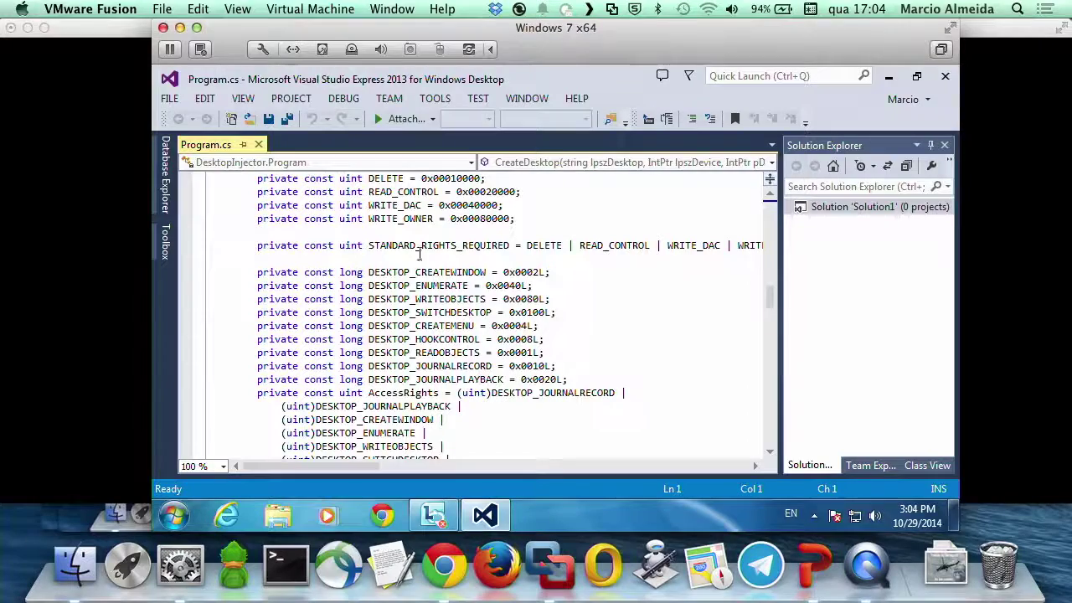
left_click(254, 272)
left_click_drag(254, 273, 710, 383)
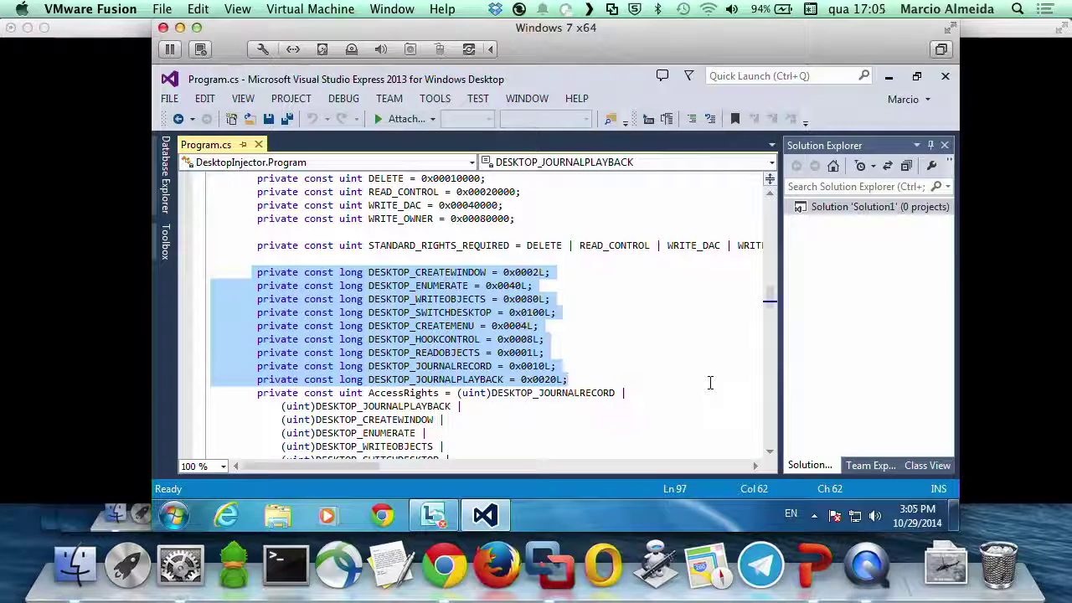
left_click(549, 272)
left_click_drag(549, 272, 258, 278)
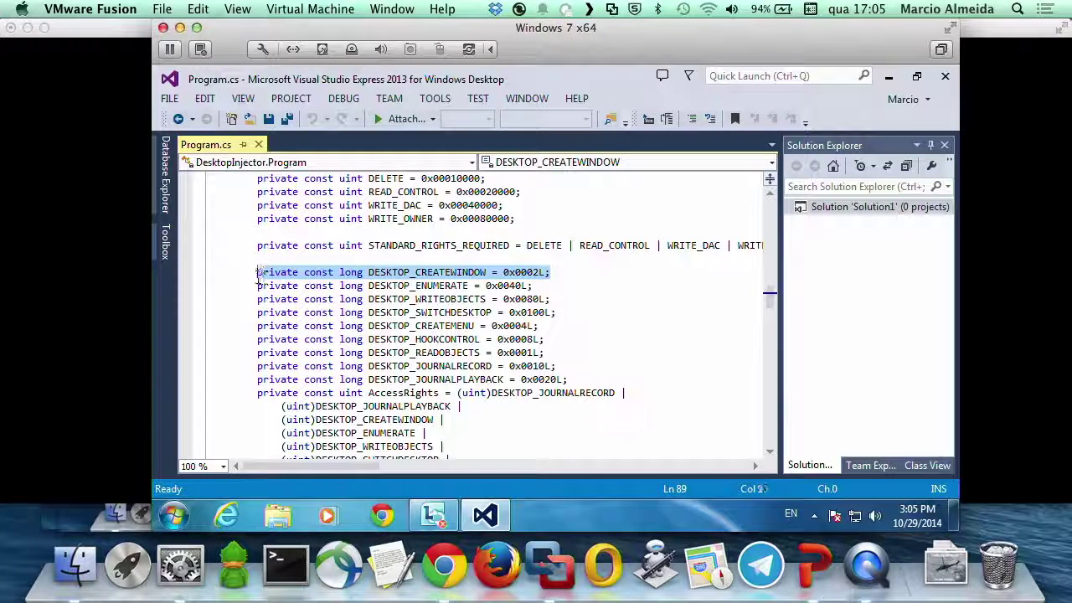